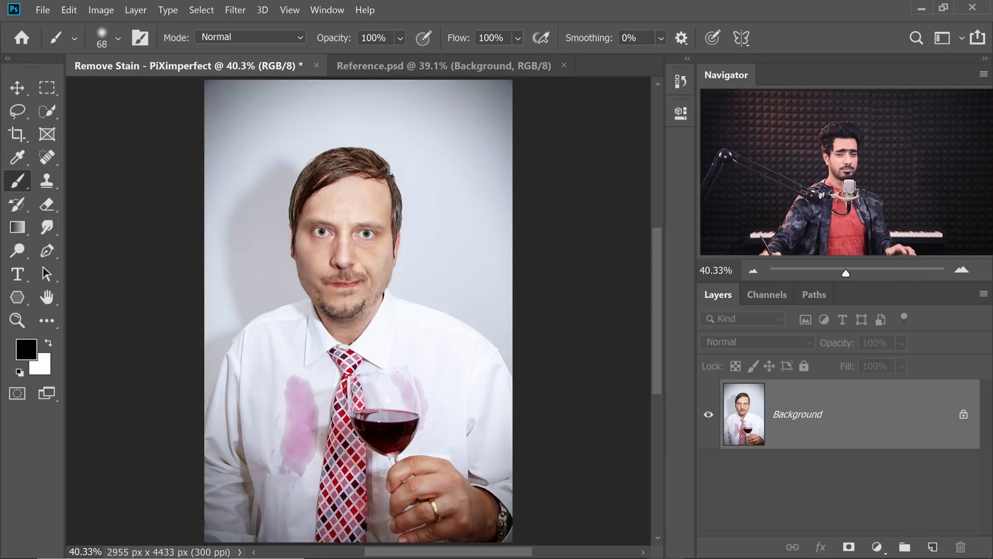
- Zoom and pan the view to frame the pink wine stains on the white shirt
scroll(238, 408, up, 3)
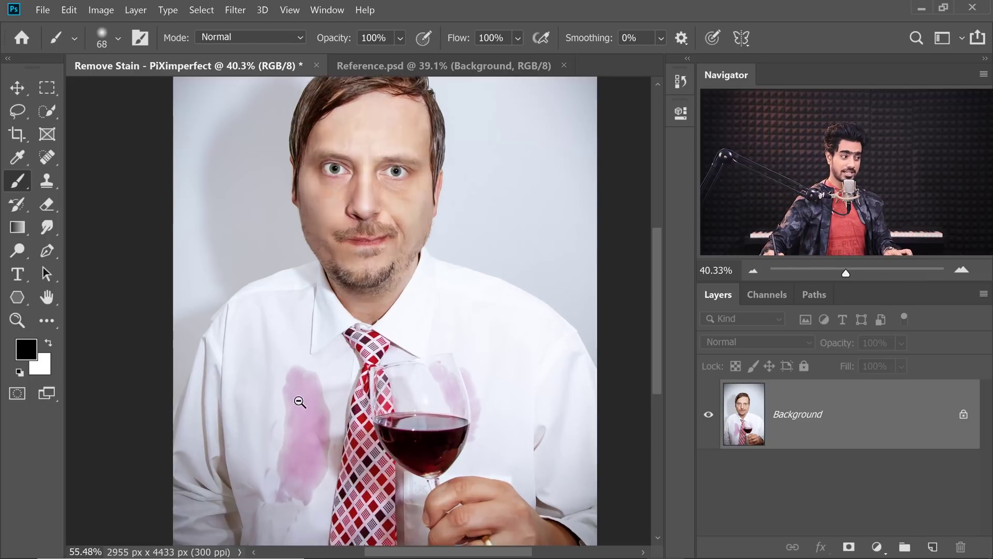
scroll(288, 393, down, 2)
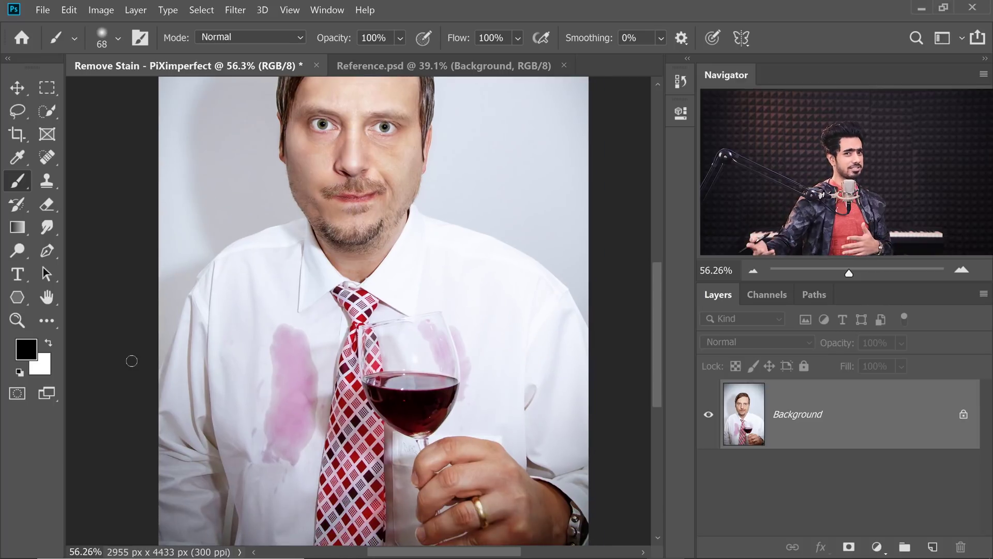
drag(297, 417, 285, 396)
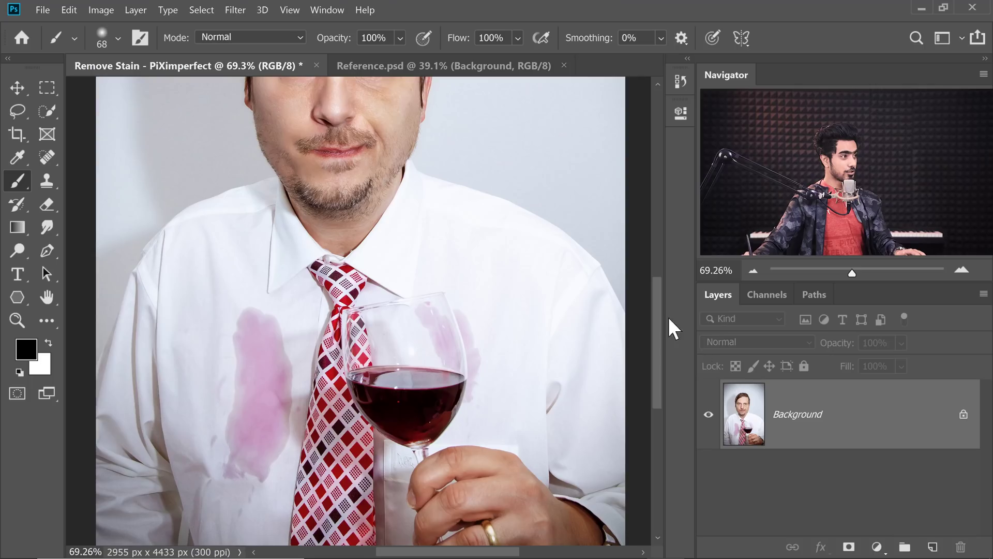
click(329, 10)
- Show the Actions panel, lengthen it, and check its flyout menu for loading actions
click(377, 98)
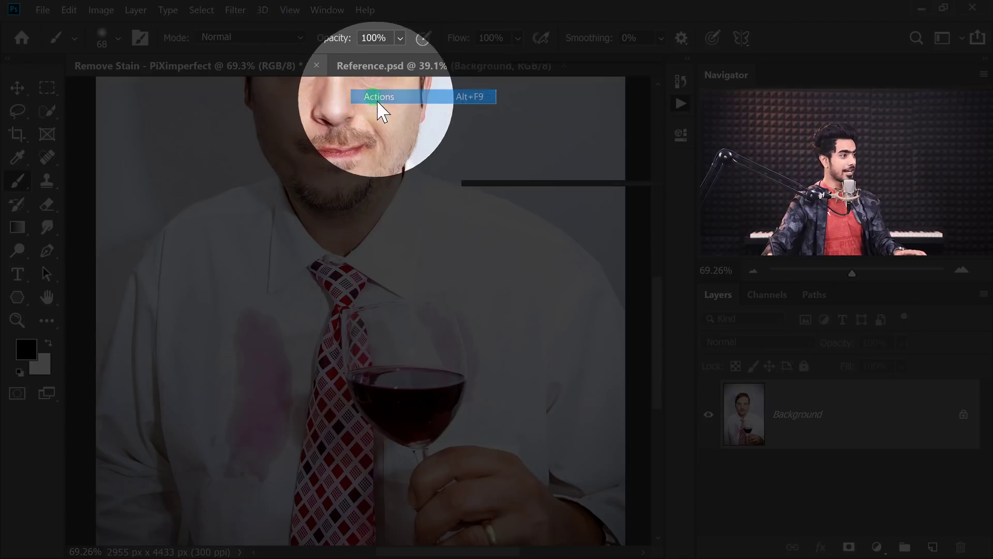
drag(575, 186, 576, 325)
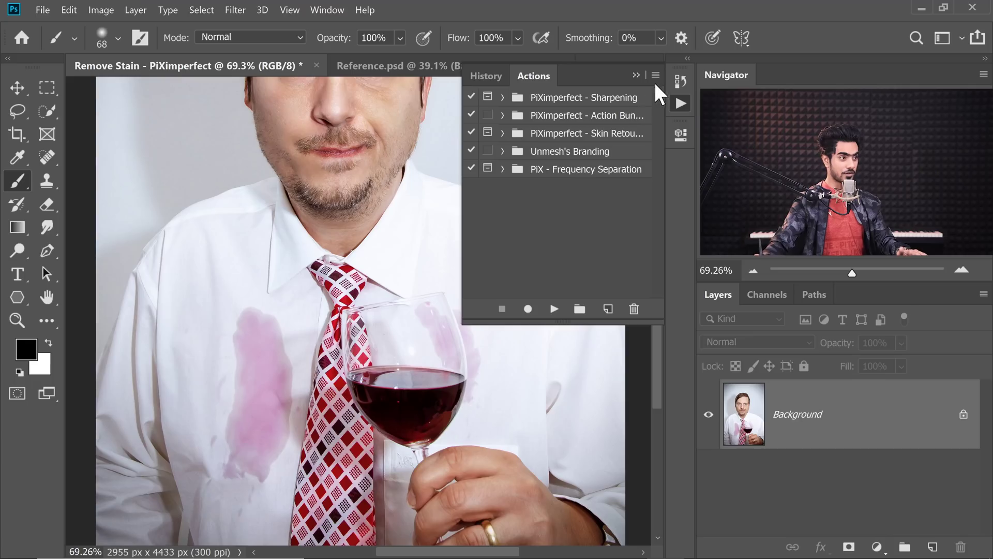
click(655, 75)
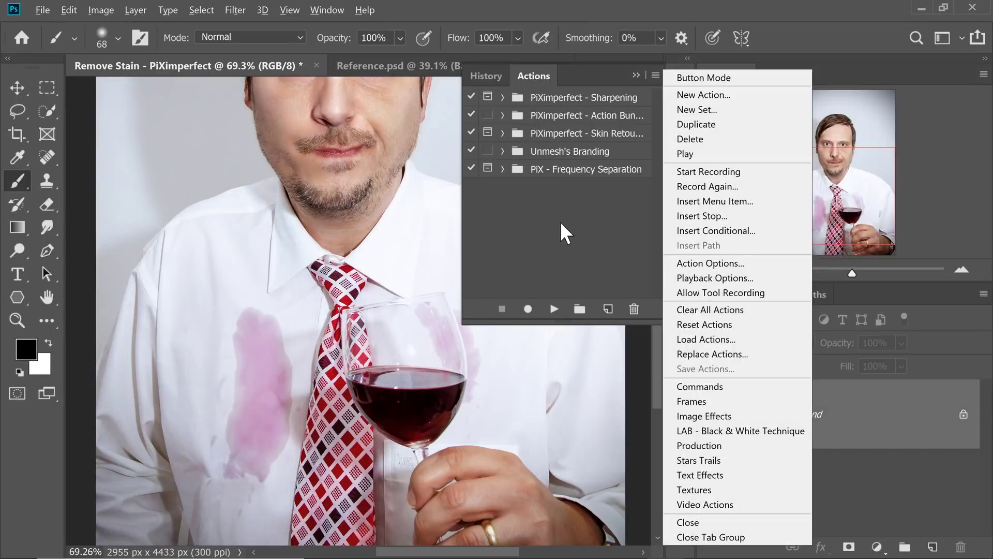
click(560, 221)
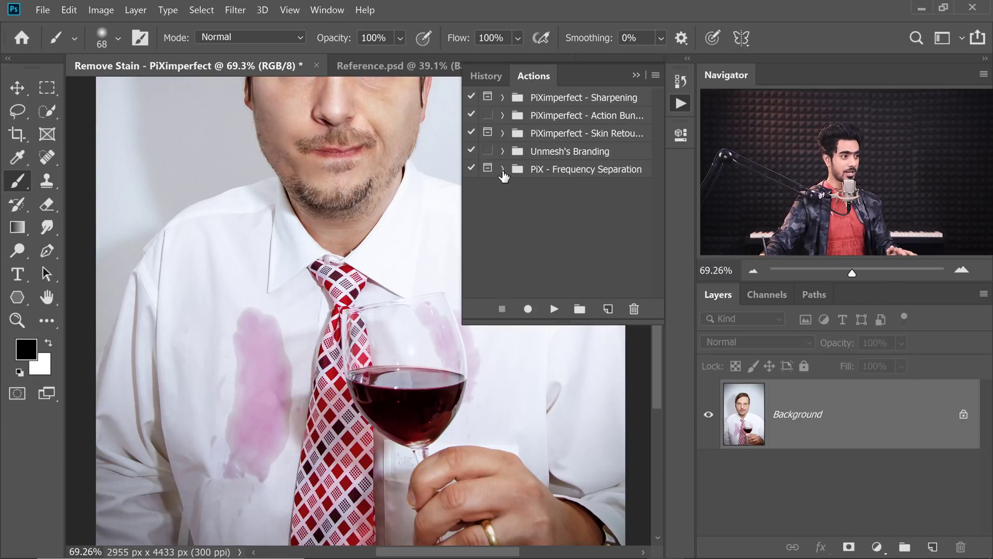
- Expand the PiX - Frequency Separation set and look over its FS 16-bit and FS 8-bit actions
click(502, 170)
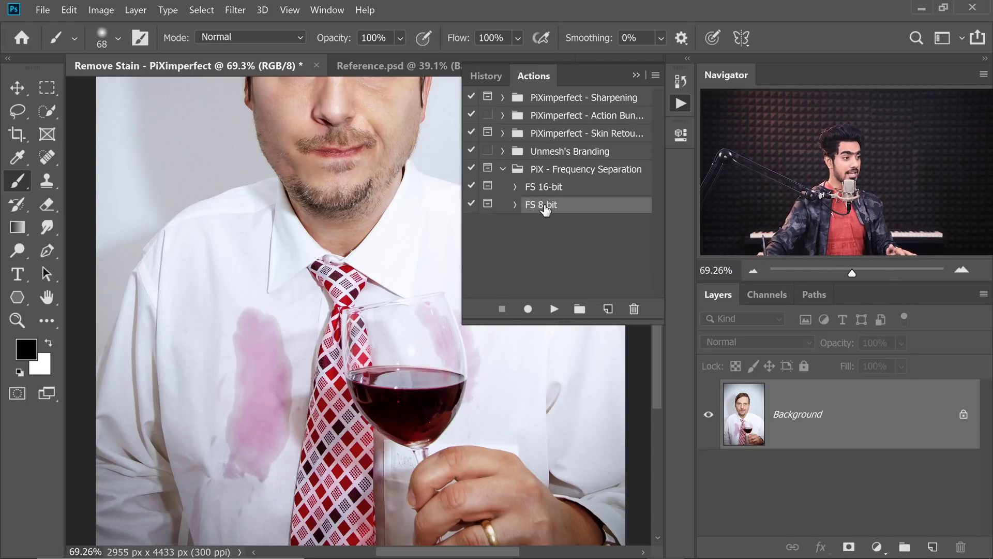
click(550, 190)
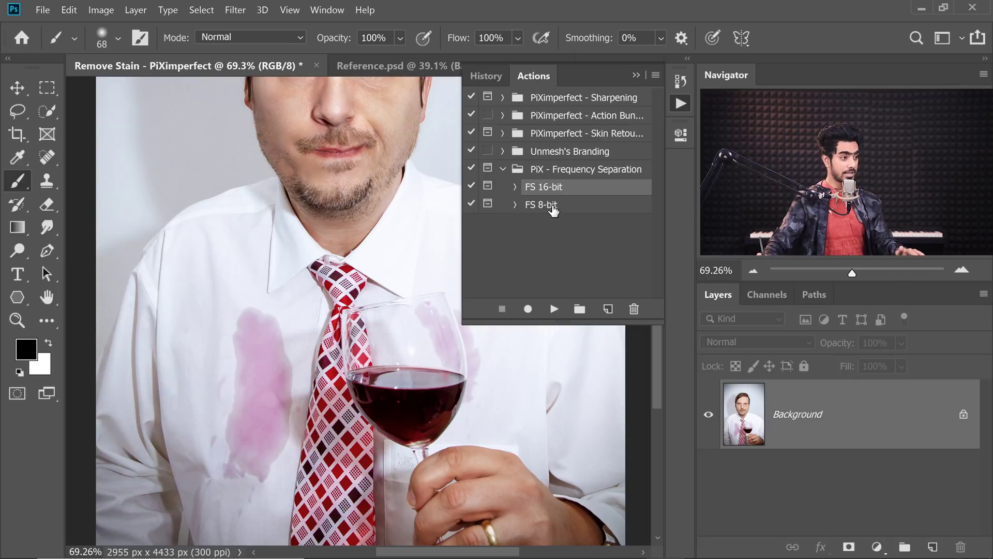
click(550, 214)
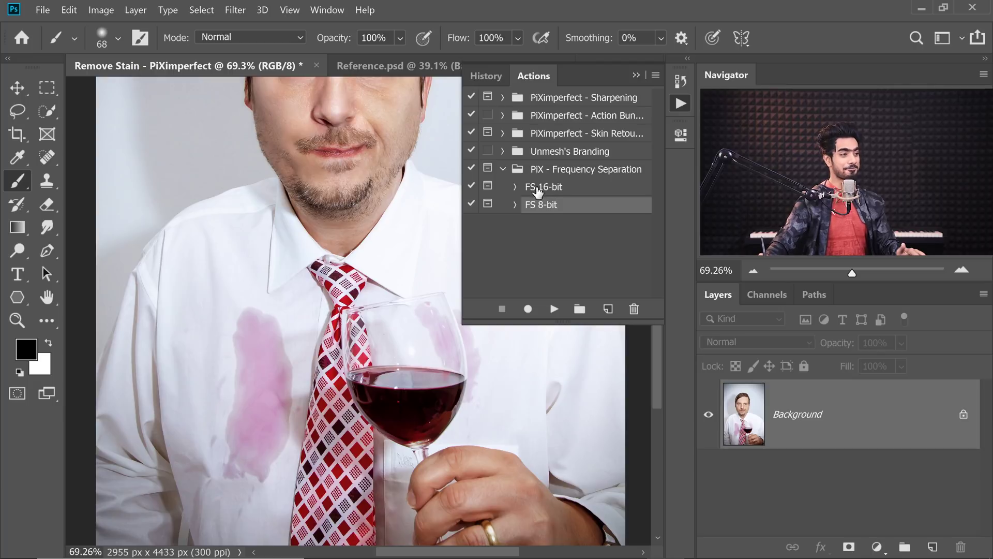
click(538, 192)
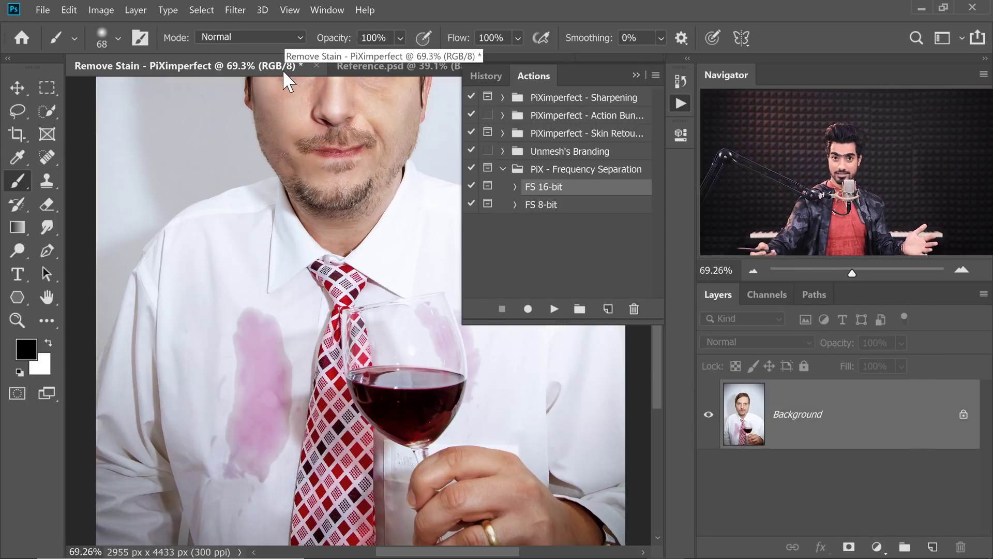
- Confirm the image is 8 Bits/Channel, then select and play the FS 8-bit action
click(101, 9)
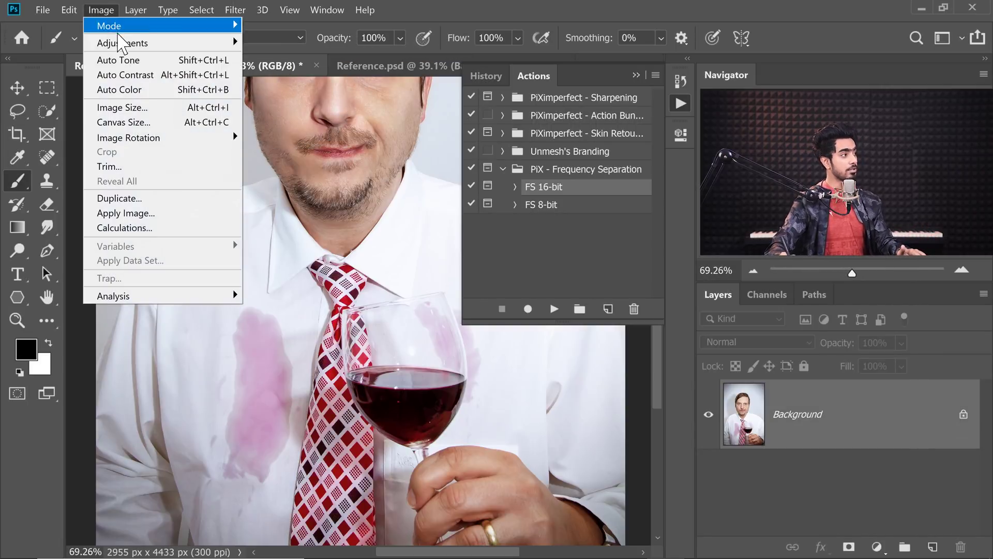
mouse_move(171, 27)
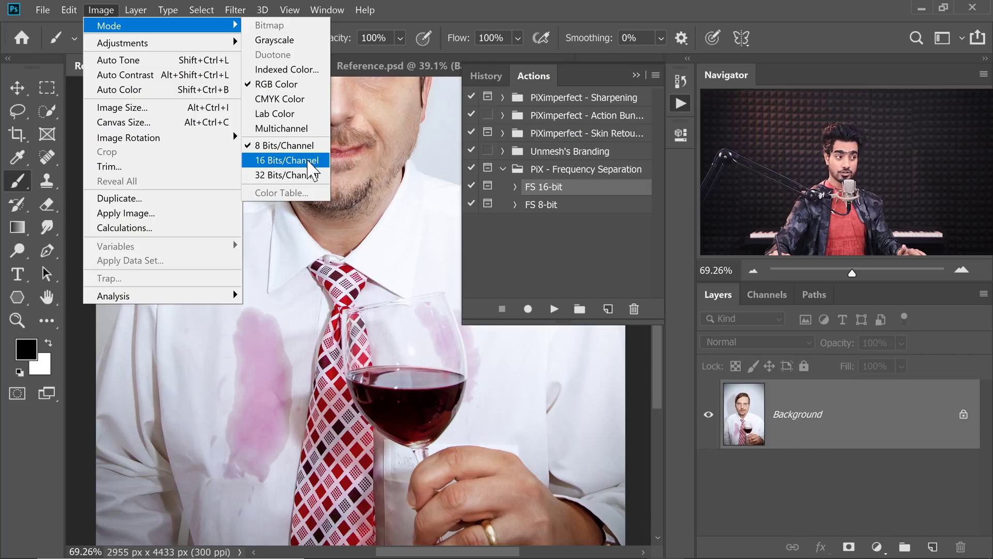
click(554, 197)
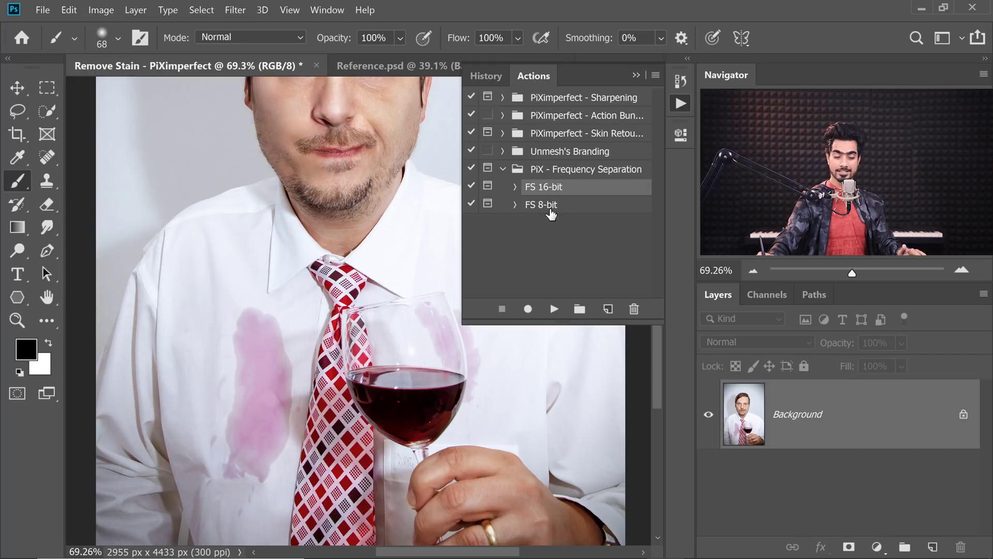
click(548, 207)
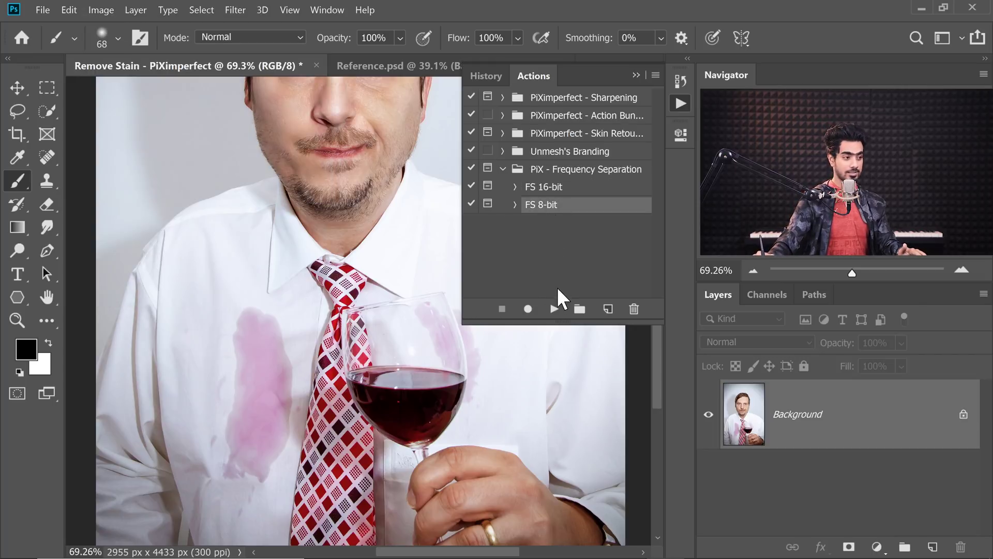
click(553, 310)
- Preview the stain while adjusting the Gaussian Blur, settling on a 10-pixel radius
drag(605, 151, 435, 186)
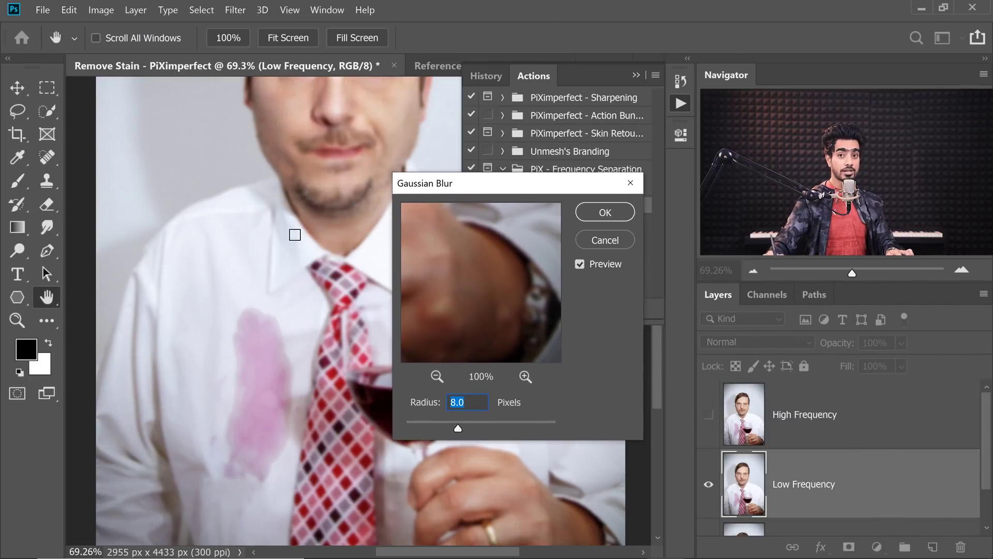
ctrl+click(254, 265)
drag(261, 266, 260, 222)
drag(455, 425, 394, 428)
ctrl+click(237, 314)
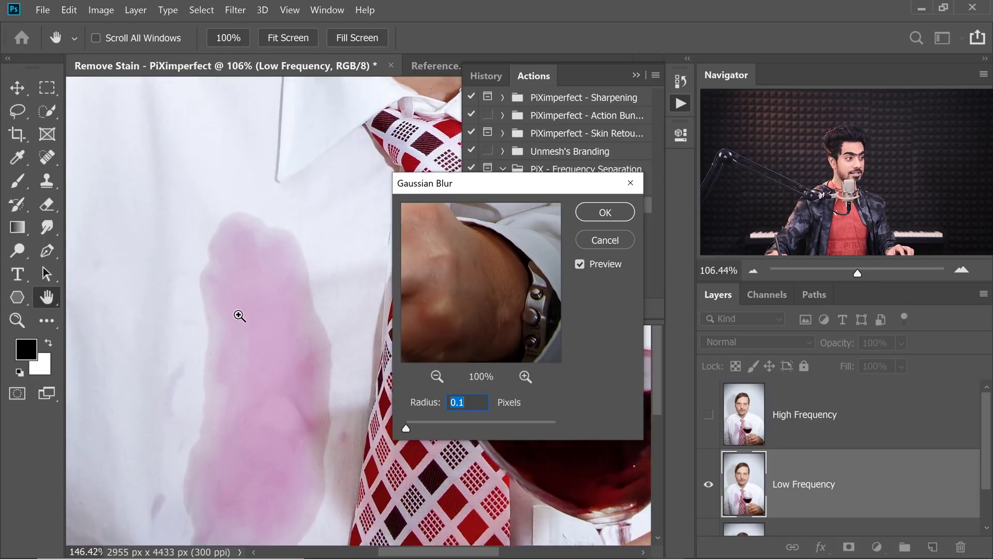
drag(256, 316, 235, 346)
drag(408, 426, 442, 427)
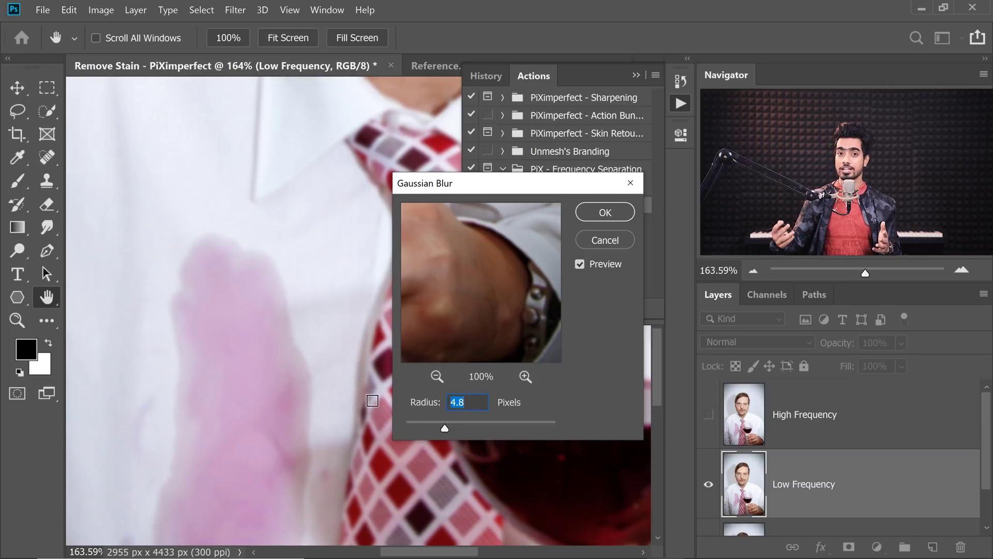
drag(444, 428, 460, 427)
text(10)
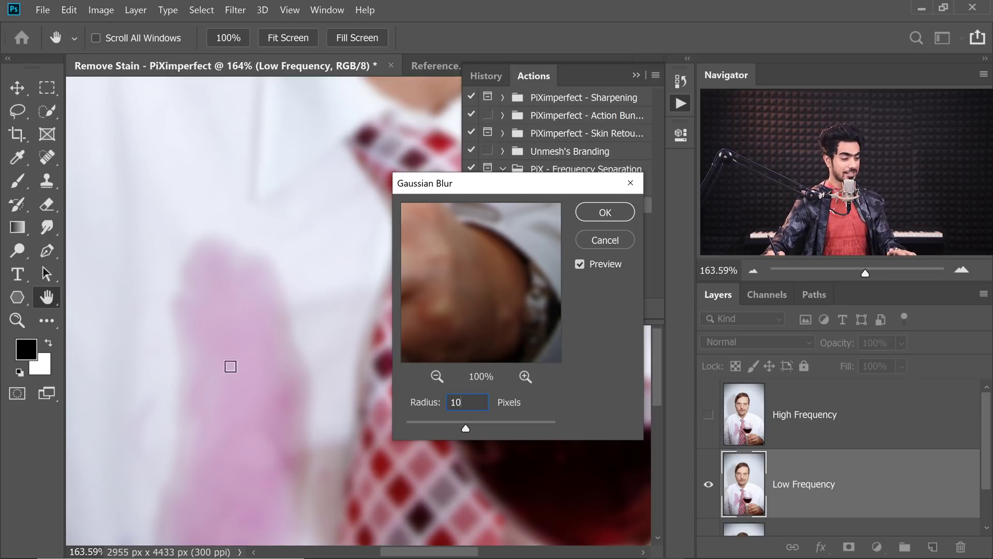
drag(284, 414, 275, 314)
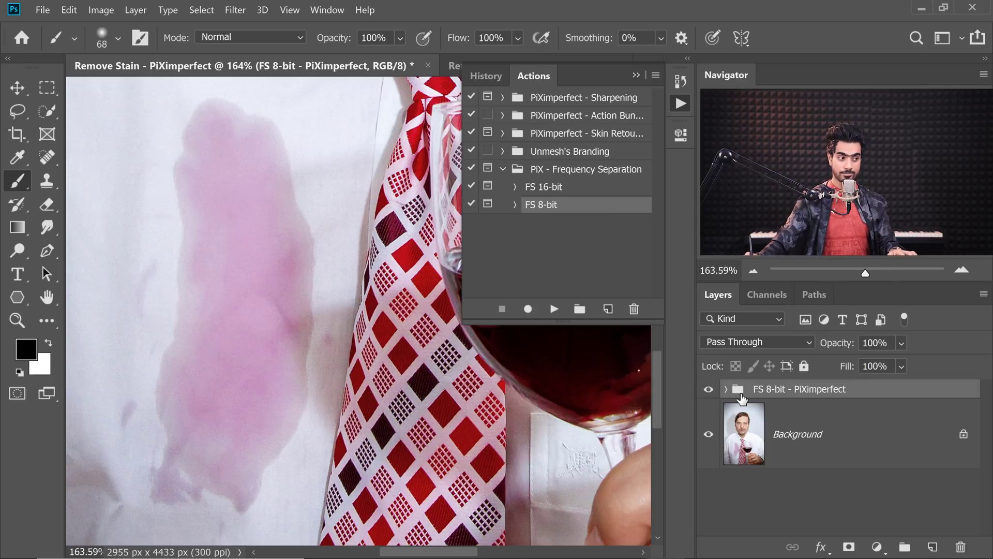
- Expand the FS 8-bit - PiXimperfect group and select Low, then High Frequency
click(726, 389)
scroll(987, 445, down, 1)
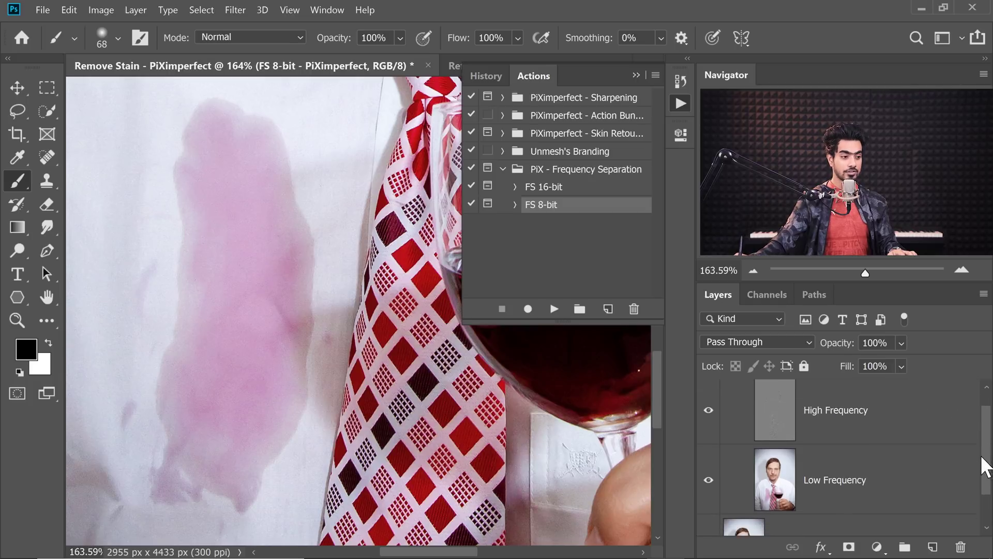
click(807, 474)
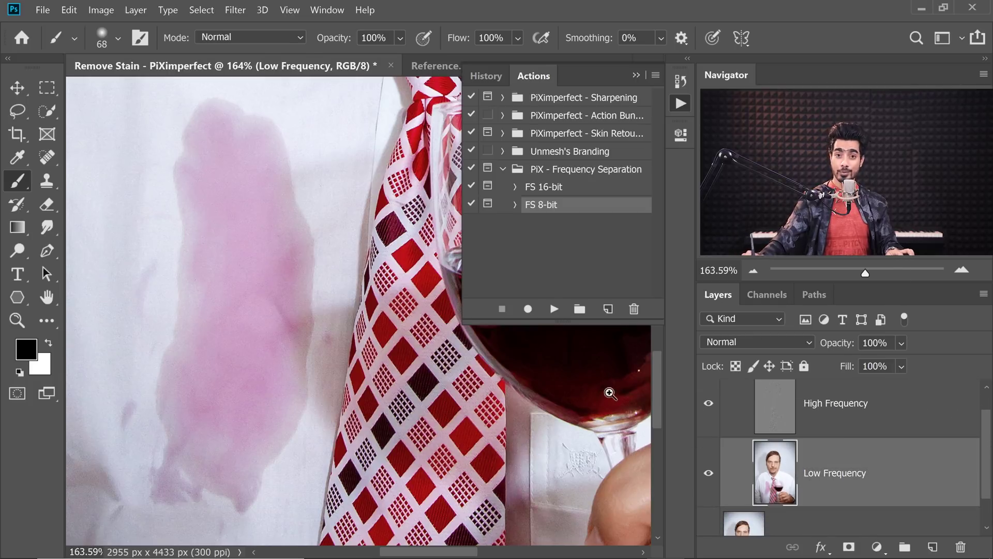
scroll(410, 310, down, 3)
click(861, 433)
drag(462, 327, 357, 334)
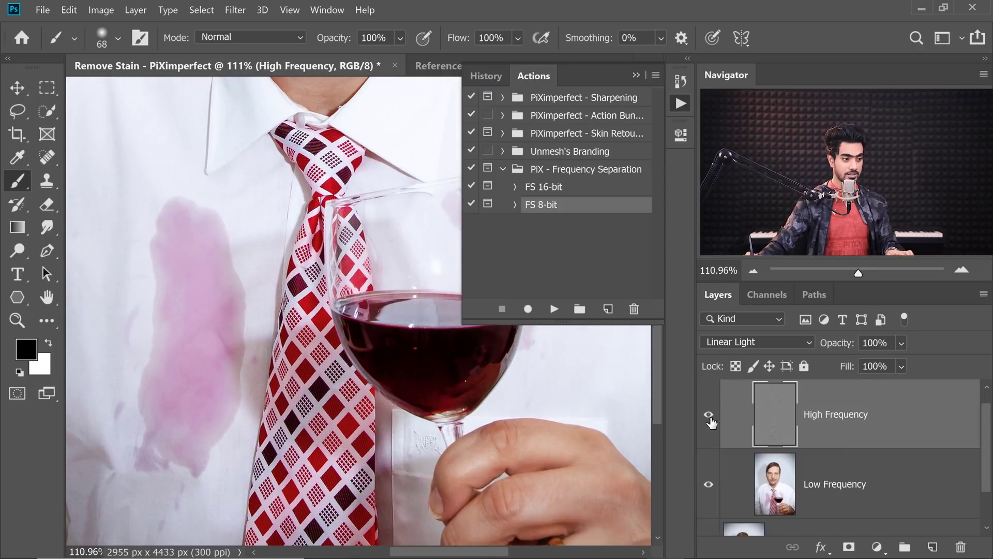
- Hide and reshow the High Frequency layer to compare the wine stain without detail
click(708, 416)
drag(295, 286, 363, 249)
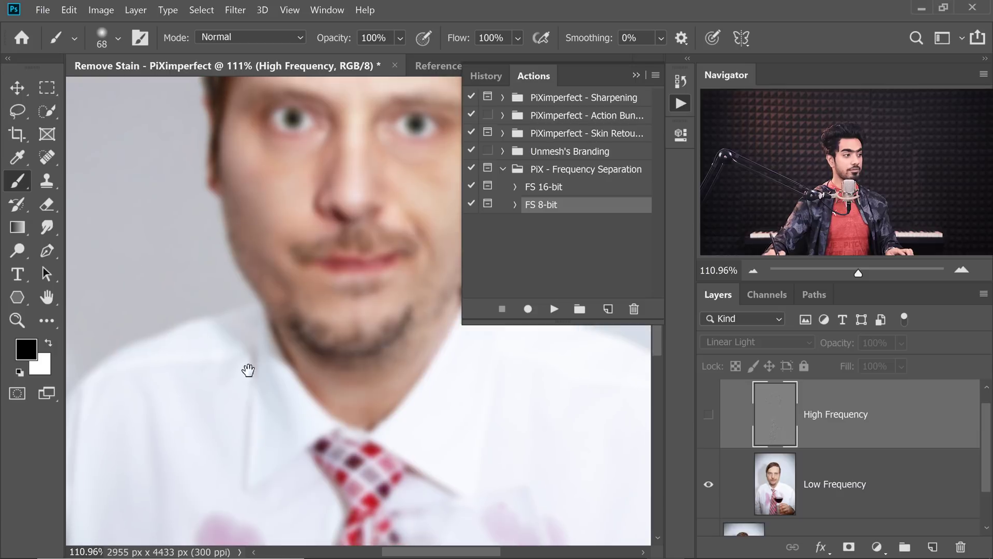
drag(246, 370, 314, 238)
drag(275, 355, 300, 226)
click(329, 311)
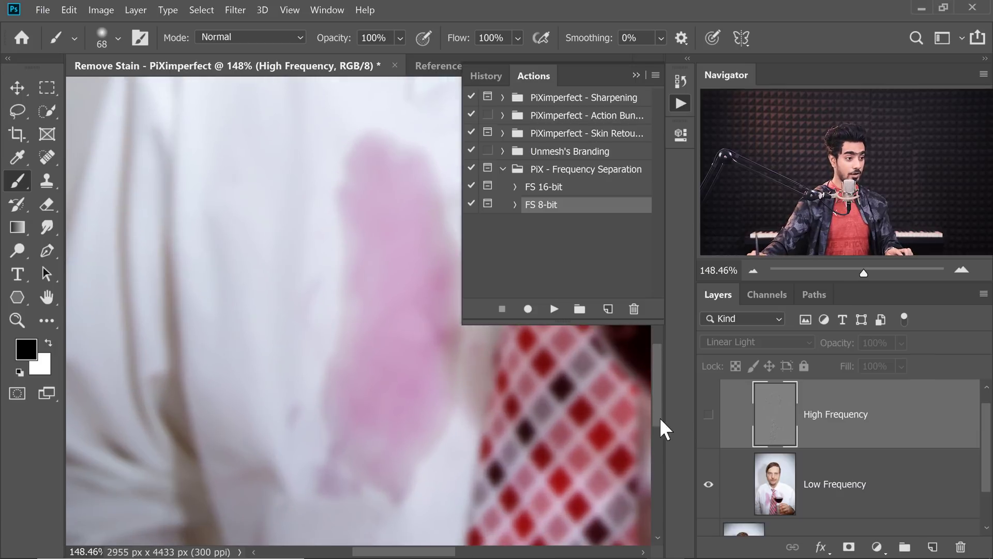
click(709, 414)
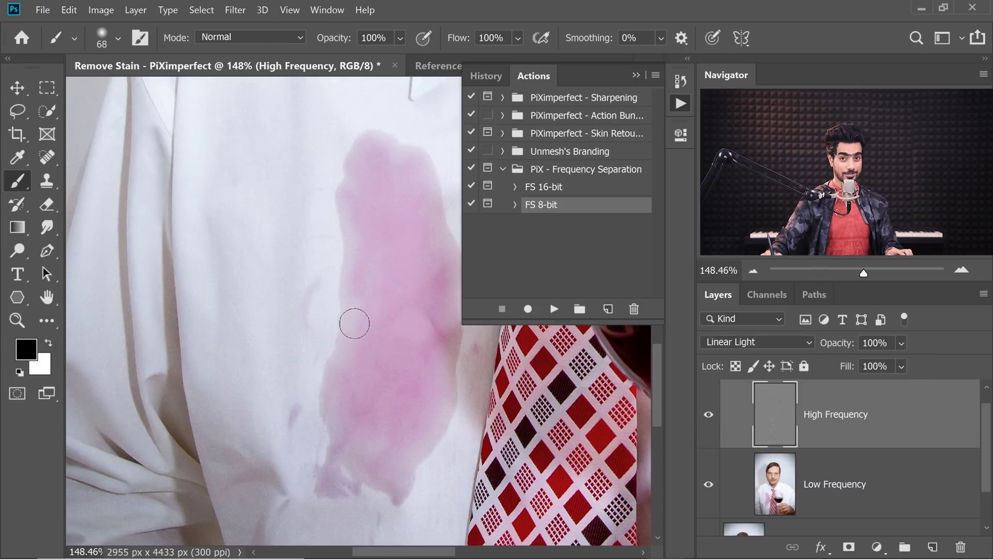
drag(372, 275, 284, 340)
drag(301, 278, 290, 237)
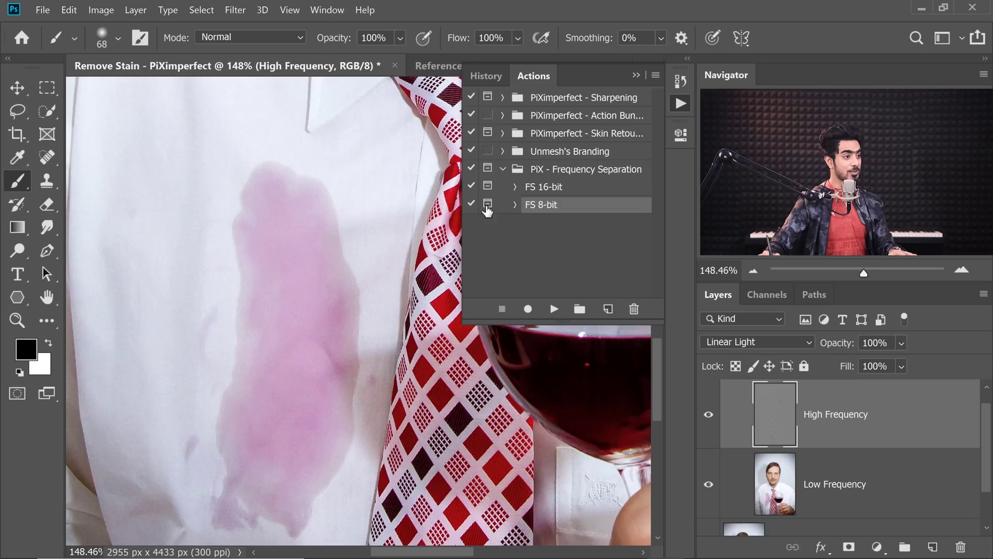
- Add an empty layer above Low Frequency and hide the High Frequency layer
click(636, 76)
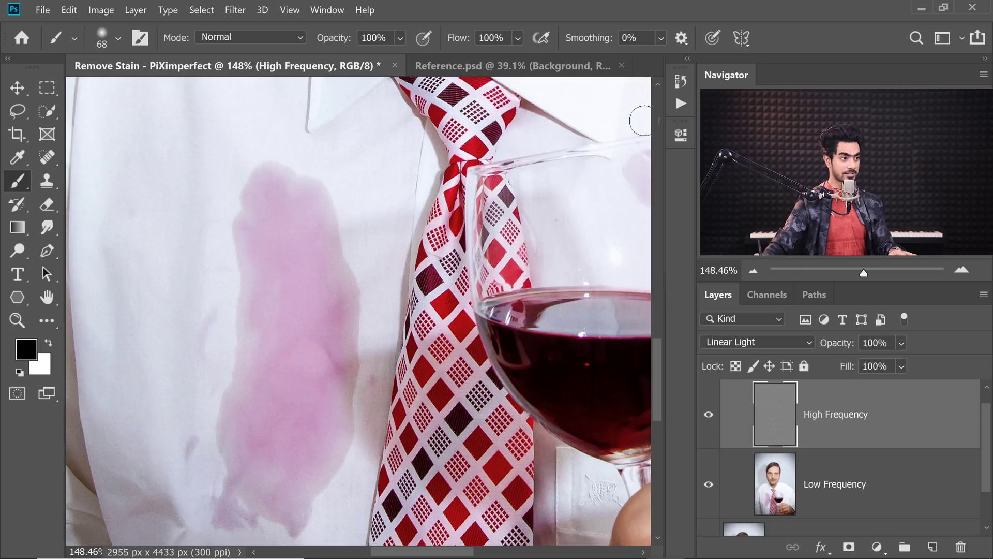
click(841, 487)
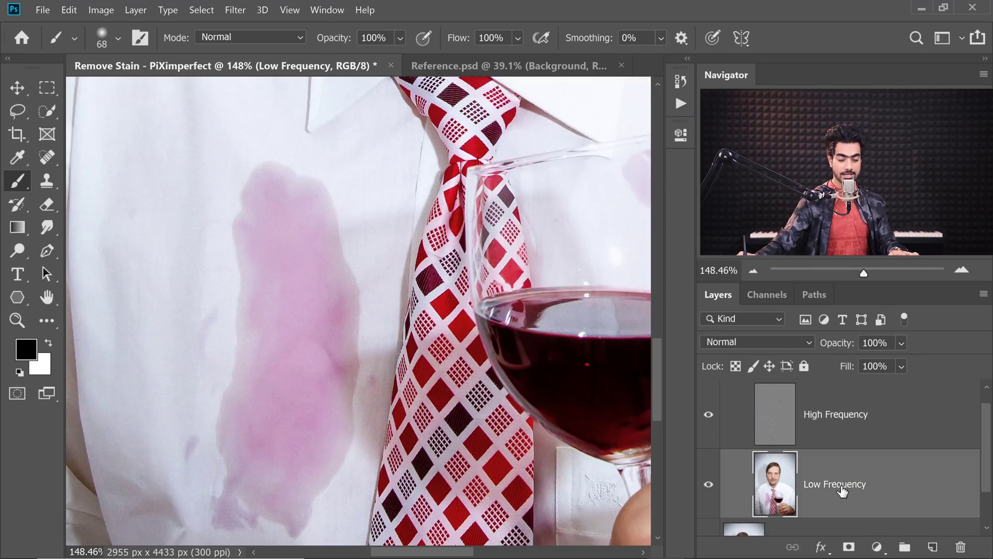
click(933, 547)
scroll(827, 437, down, 1)
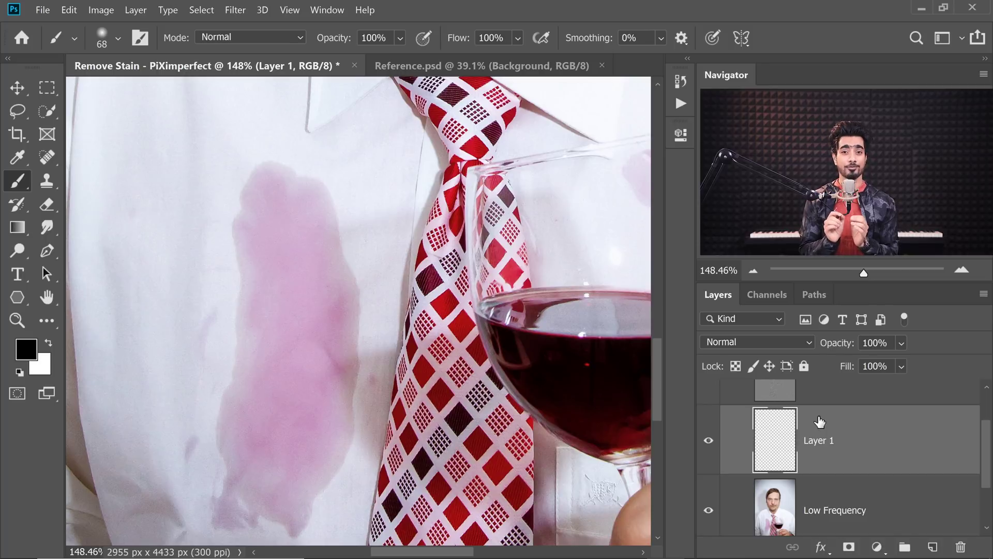
drag(987, 455, 987, 442)
click(708, 424)
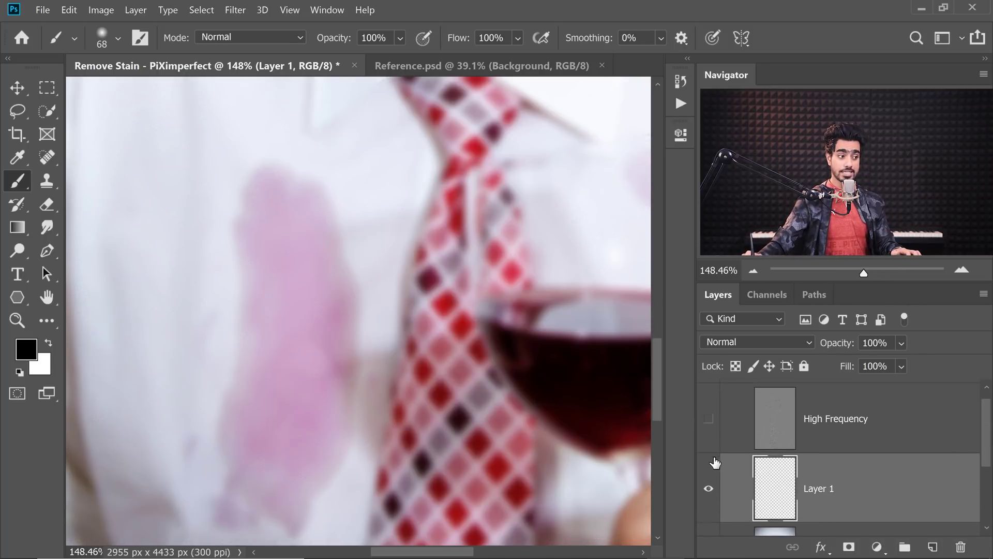
- Rename the new layer 'Remove Stain Color 1'
double_click(822, 491)
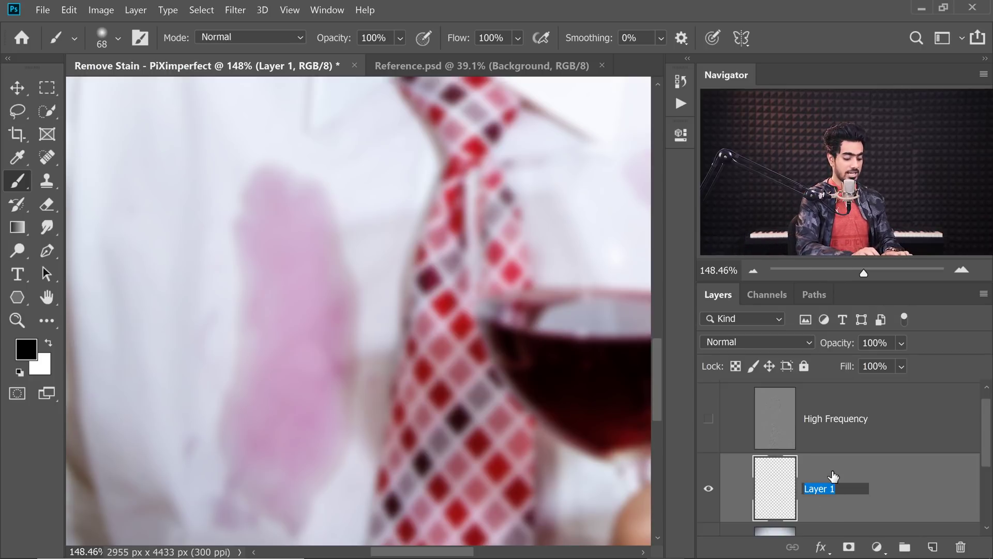
text(Remove St)
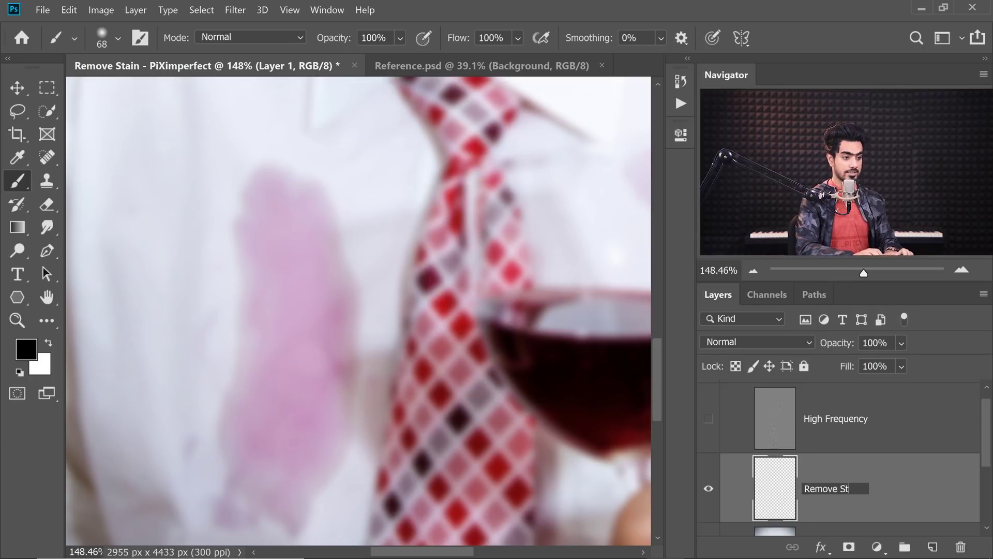
text(ain Color 1)
key(Return)
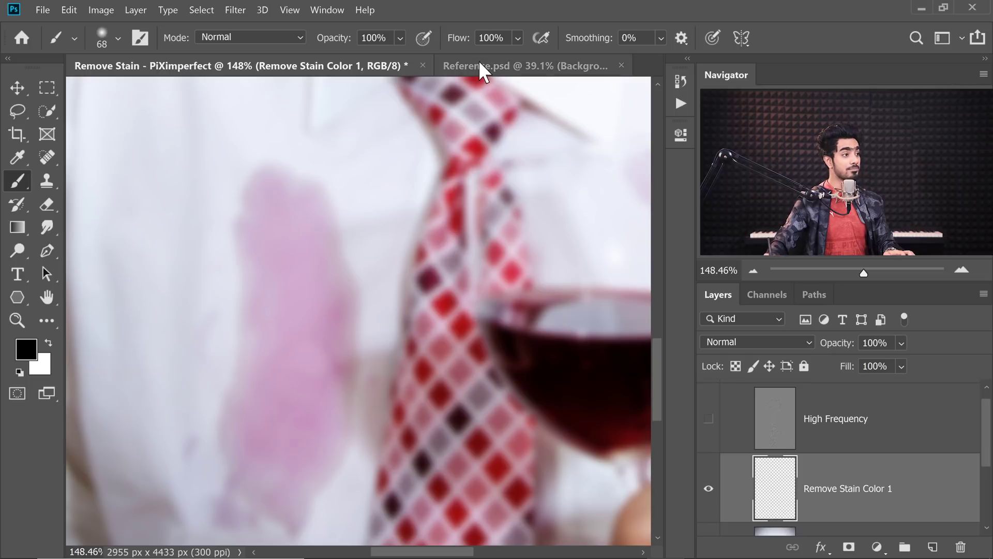
- Set the brush flow to 20%
click(445, 39)
text(20)
key(Return)
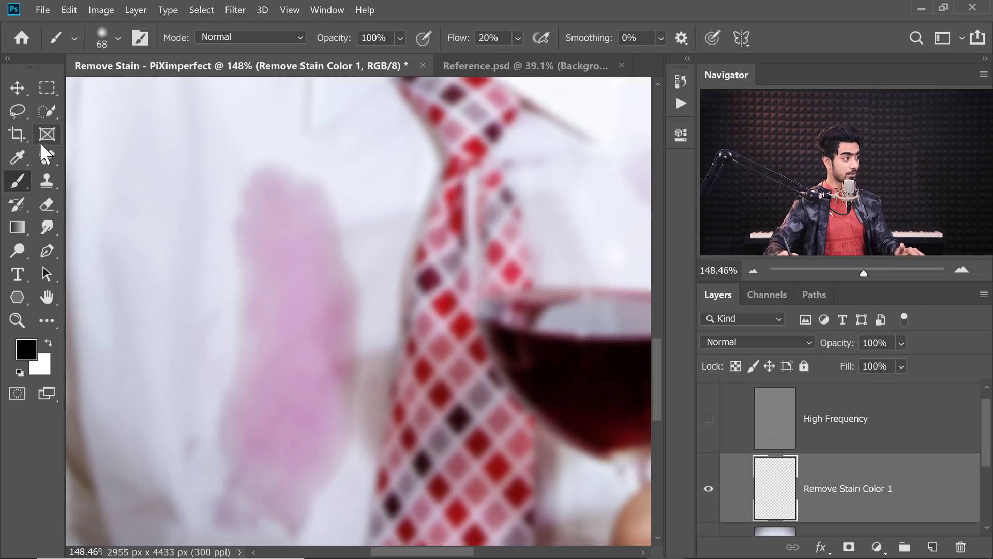
- Set the Eyedropper to 3 by 3 Average sampling from Current & Below
click(17, 158)
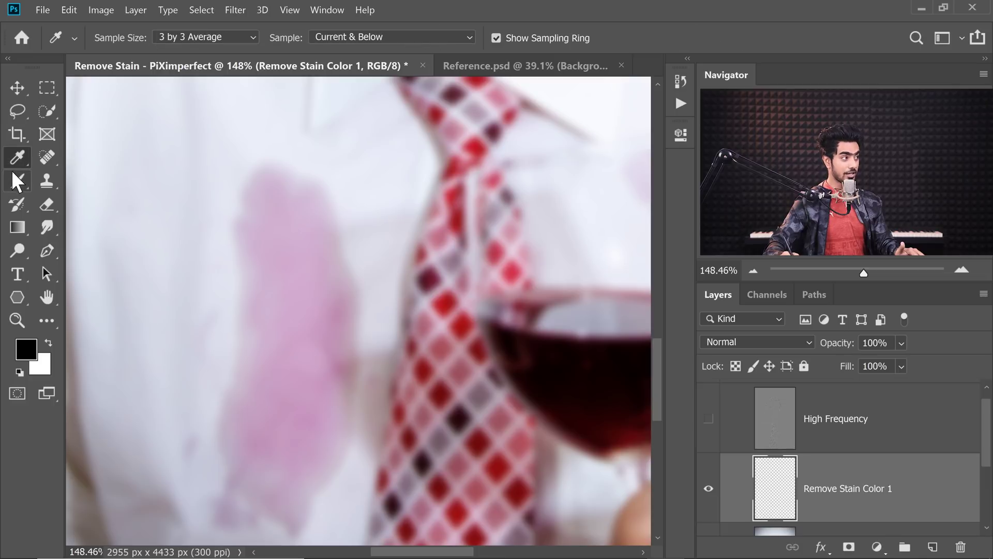
click(207, 37)
click(218, 36)
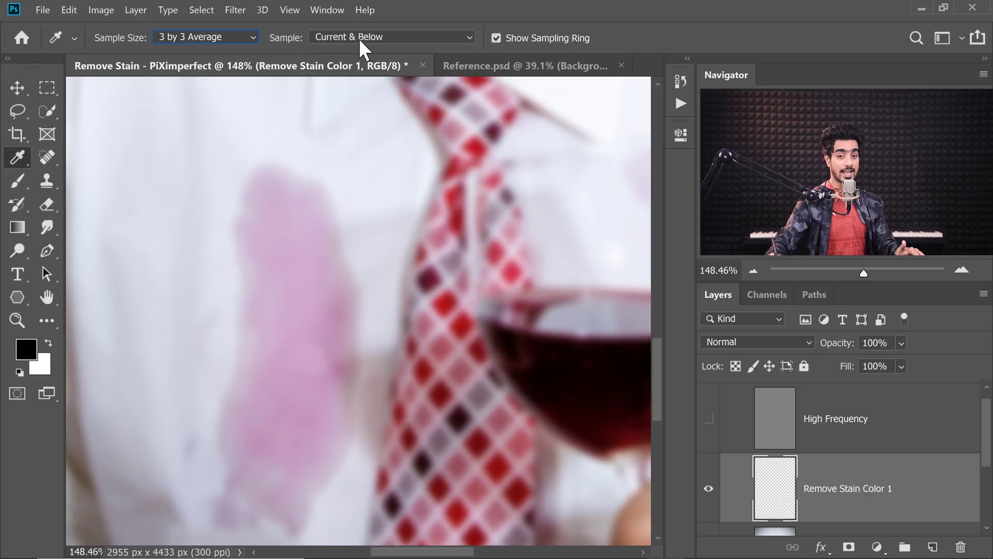
click(360, 38)
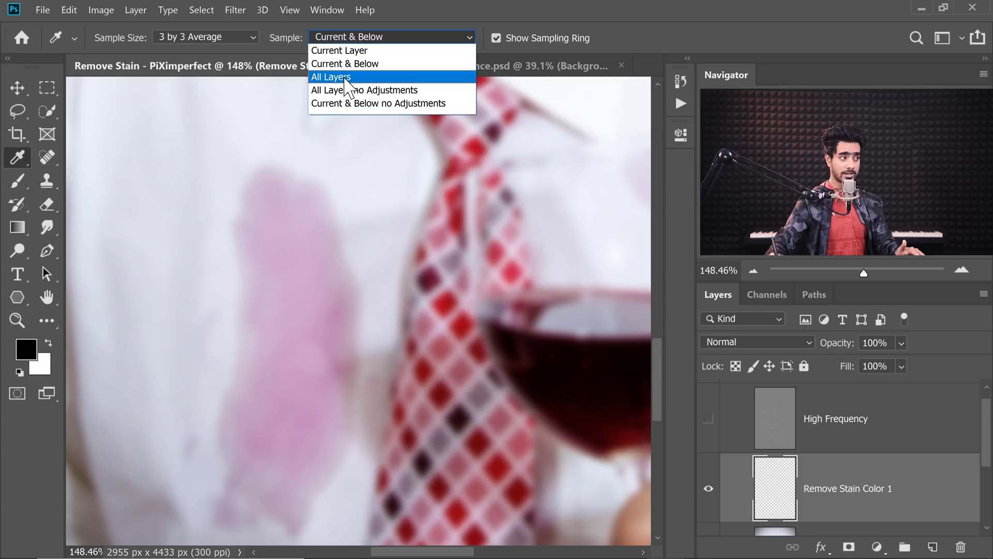
click(357, 66)
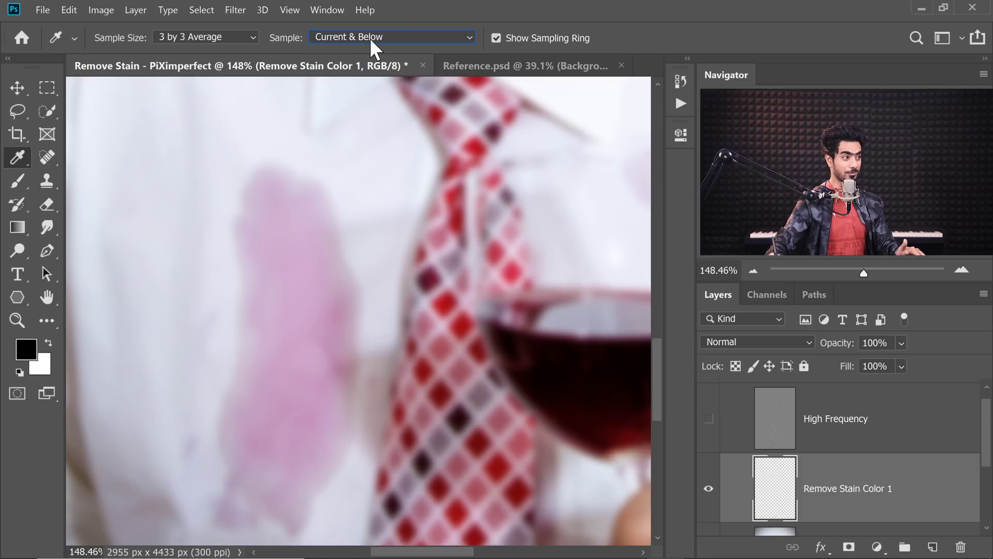
key(b)
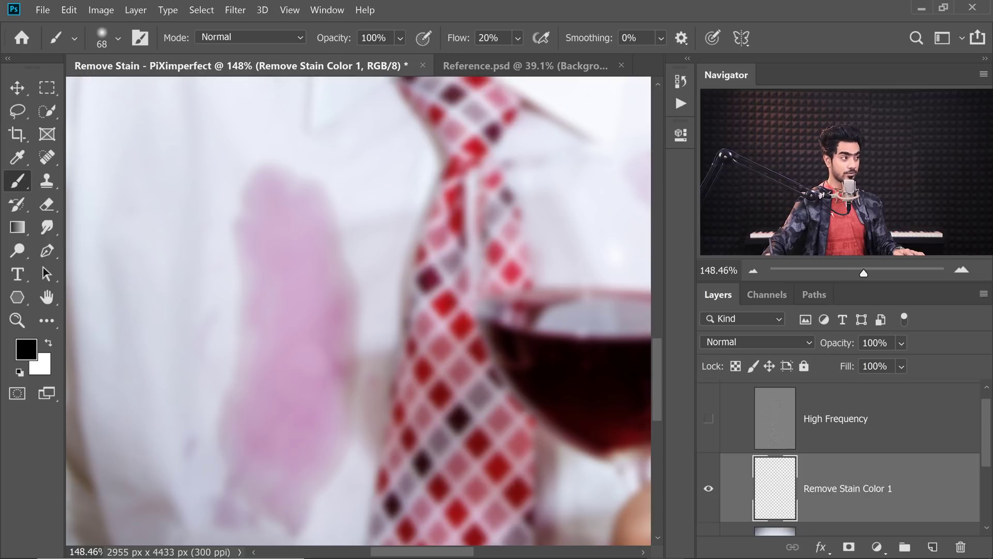
- Choose the Soft Round brush and frame the large stain on the left of the shirt
click(109, 34)
click(434, 9)
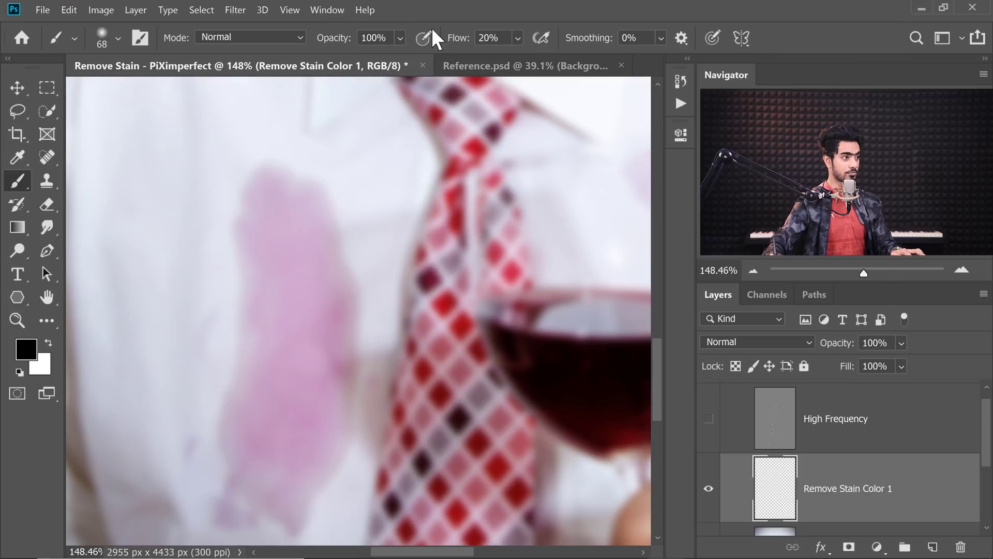
drag(337, 221, 356, 204)
drag(357, 202, 404, 232)
mouse_move(403, 232)
mouse_down()
mouse_move(411, 274)
mouse_move(481, 276)
mouse_up()
- Sample clean shirt colour and paint over the top of the stain with an enlarged brush
alt+click(439, 251)
mouse_move(381, 286)
mouse_down()
mouse_move(367, 304)
mouse_move(401, 311)
mouse_move(440, 278)
mouse_up()
alt+click(353, 201)
mouse_move(354, 252)
mouse_down()
mouse_move(356, 284)
mouse_move(398, 243)
mouse_up()
drag(335, 257, 346, 267)
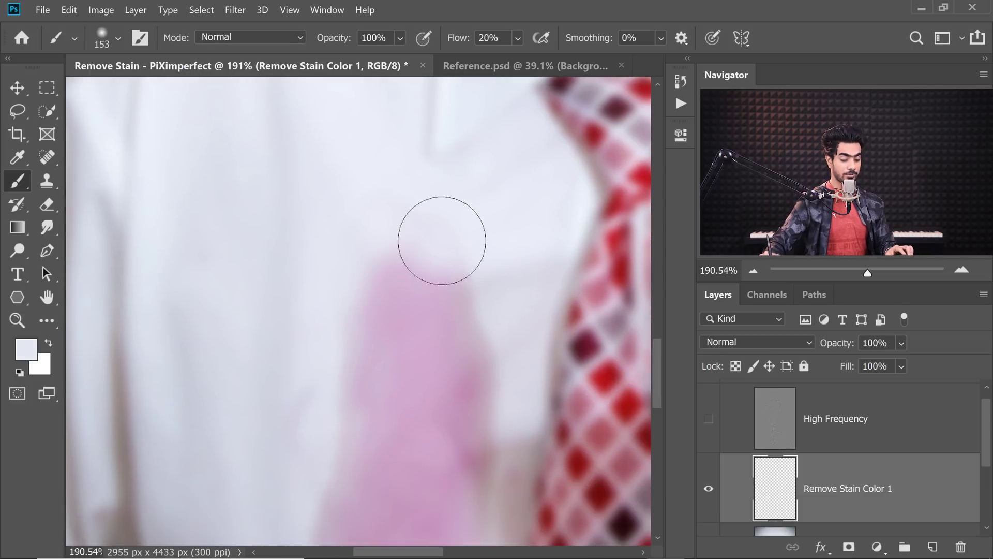
key(ctrl+minus)
key(ctrl+minus)
mouse_move(424, 353)
mouse_down()
mouse_move(348, 247)
mouse_move(353, 264)
mouse_up()
key(bracketright)
key(bracketright)
key(bracketright)
drag(327, 205, 295, 200)
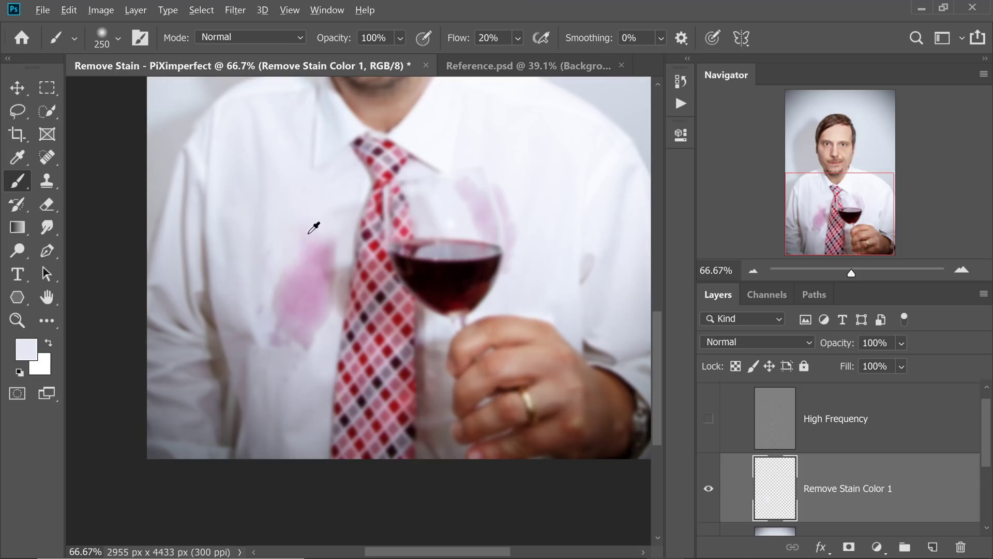
- Paint over the middle of the pink stain, resampling nearby shirt tones as you go
alt+click(324, 259)
mouse_move(316, 238)
mouse_down()
mouse_move(326, 254)
mouse_move(310, 320)
mouse_move(280, 313)
mouse_move(297, 325)
mouse_move(325, 319)
mouse_up()
alt+click(315, 266)
alt+click(289, 282)
alt+click(306, 331)
alt+click(325, 319)
alt+click(293, 261)
drag(289, 269, 288, 302)
- Cover the remaining left-side pink with fresh shirt samples, then reduce the brush size
alt+click(313, 270)
alt+click(340, 241)
drag(310, 248, 304, 304)
alt+click(305, 305)
key(ctrl+plus)
key(bracketleft)
key(bracketleft)
key(bracketleft)
drag(262, 432, 254, 359)
mouse_move(287, 207)
mouse_down()
mouse_move(274, 279)
mouse_move(293, 288)
mouse_up()
click(711, 490)
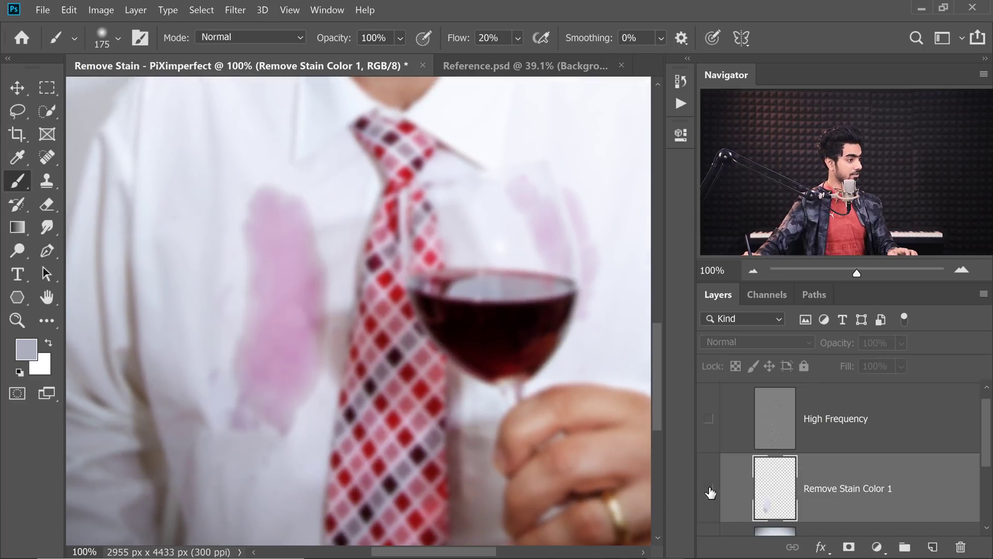
click(710, 491)
click(710, 491)
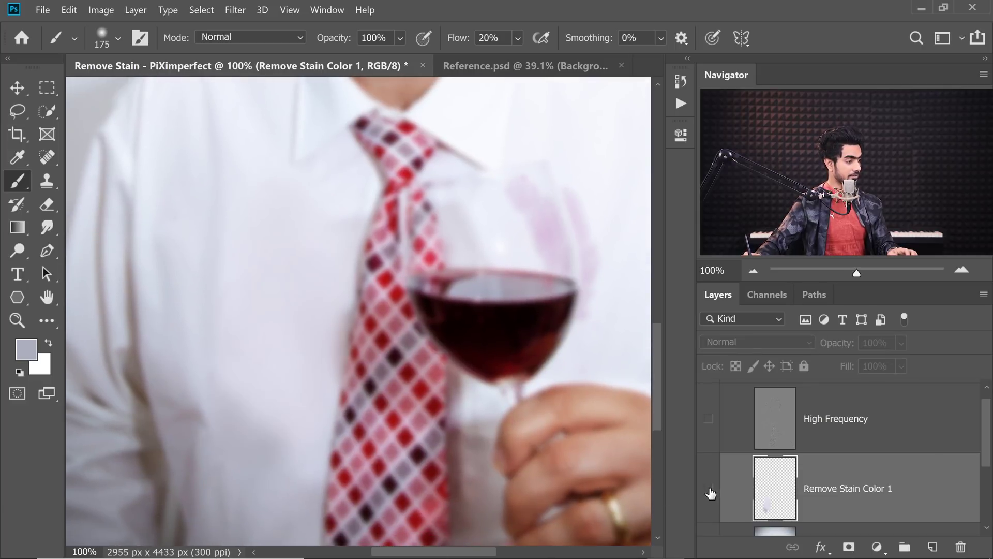
click(711, 491)
click(710, 491)
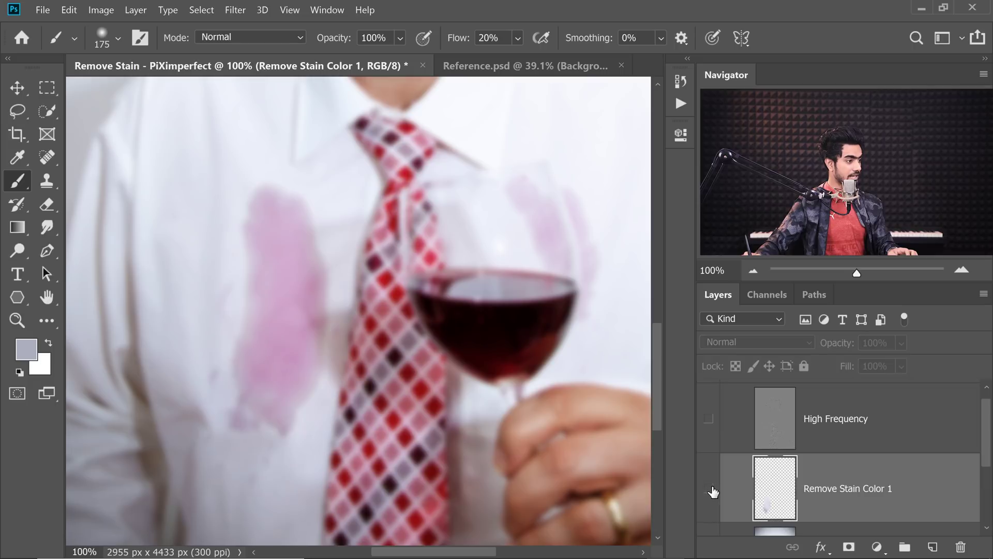
drag(354, 342, 360, 335)
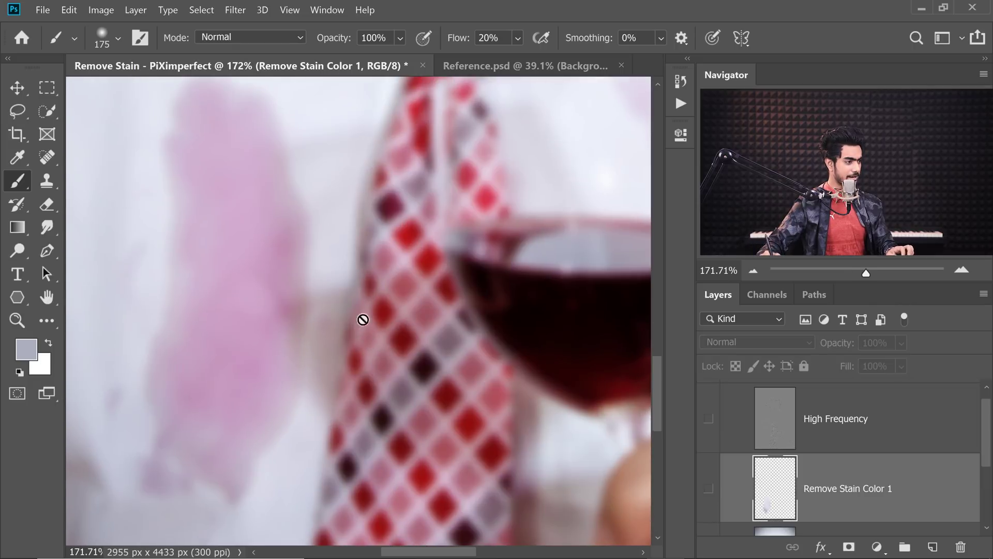
click(710, 491)
click(710, 491)
mouse_move(370, 367)
mouse_down()
mouse_move(349, 364)
mouse_move(357, 348)
mouse_move(385, 356)
mouse_up()
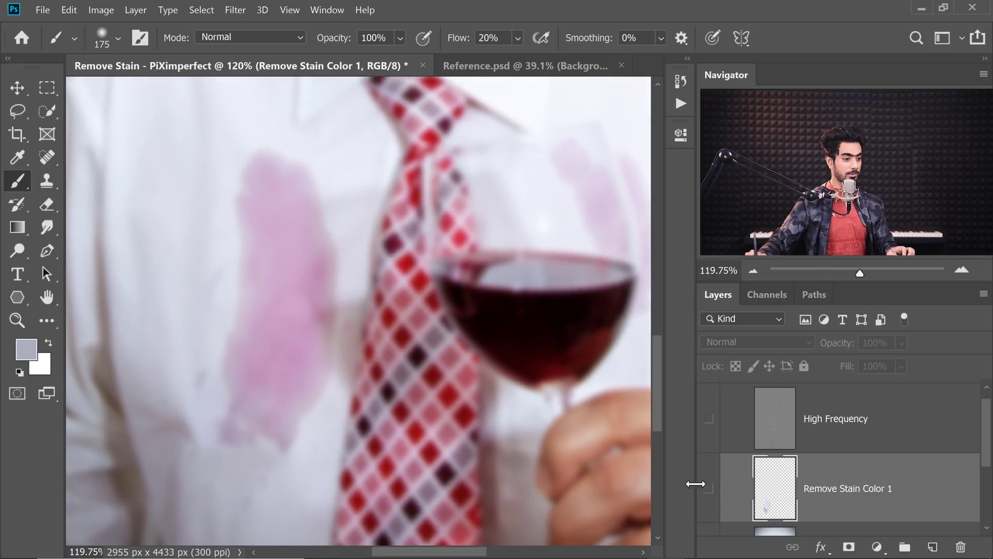
click(708, 489)
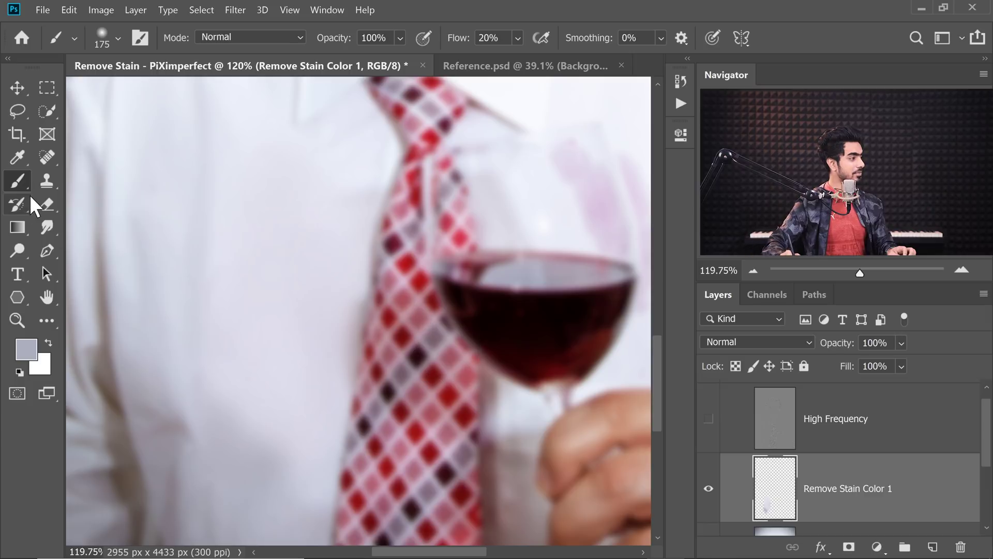
- Erase the paint that spilled onto the tie's left edge
click(46, 203)
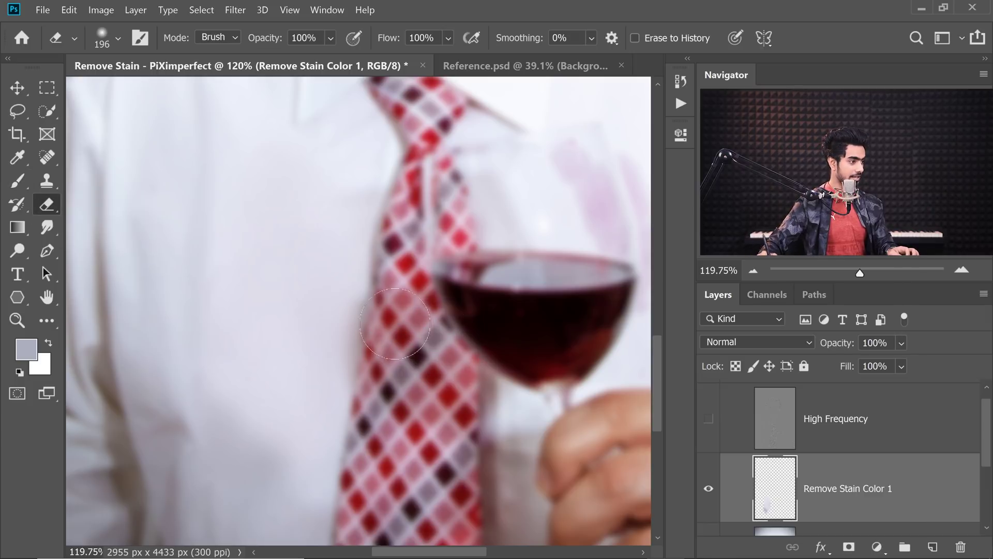
mouse_move(366, 388)
mouse_down()
mouse_move(373, 304)
mouse_move(352, 381)
mouse_move(370, 342)
mouse_up()
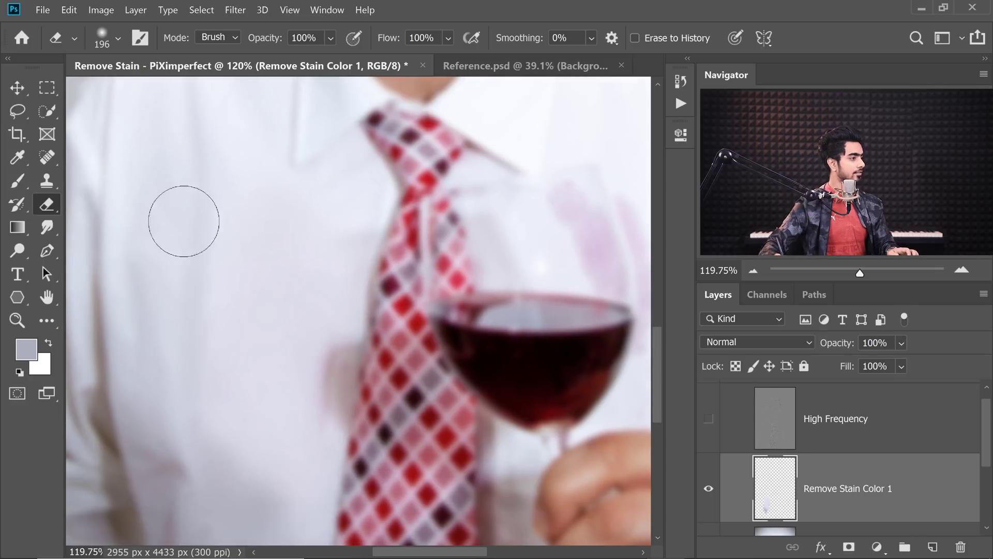
click(17, 180)
scroll(357, 362, down, 1)
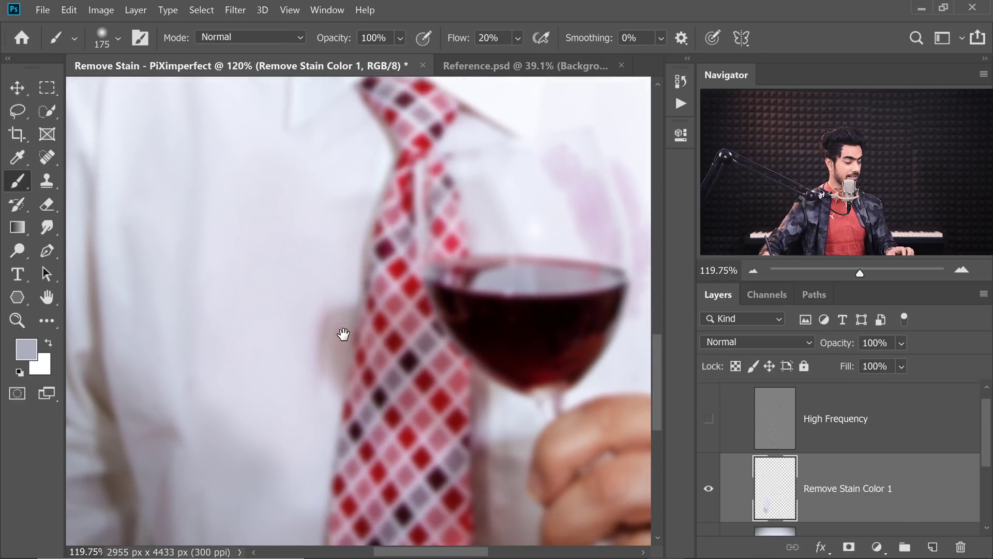
key(ctrl+plus)
drag(347, 297, 361, 219)
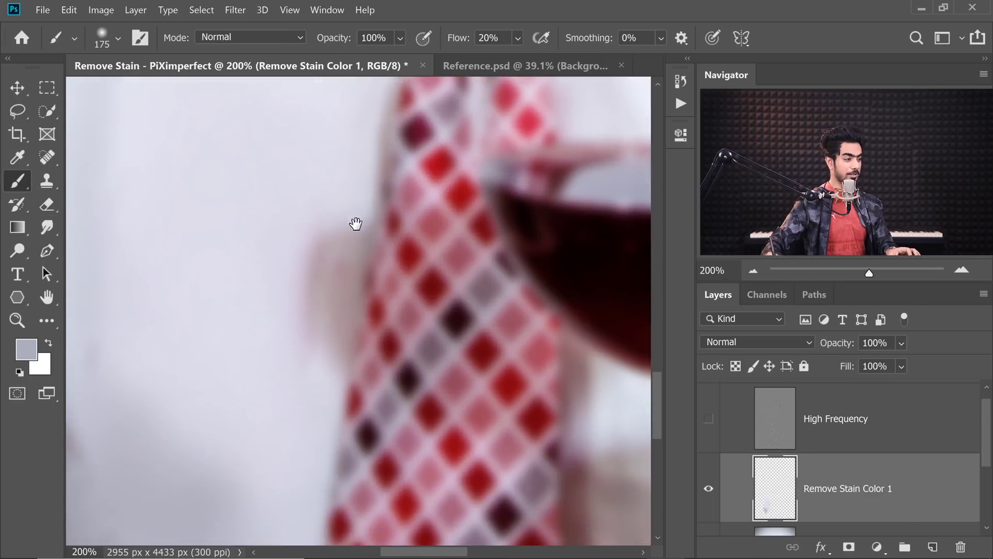
- With a 100 px brush at 5% flow, lighten the faint stain beside the tie
alt+click(280, 361)
key(bracketleft)
key(bracketleft)
key(bracketleft)
key(shift+0)
key(shift+5)
alt+click(337, 269)
alt+click(313, 259)
drag(335, 256, 333, 326)
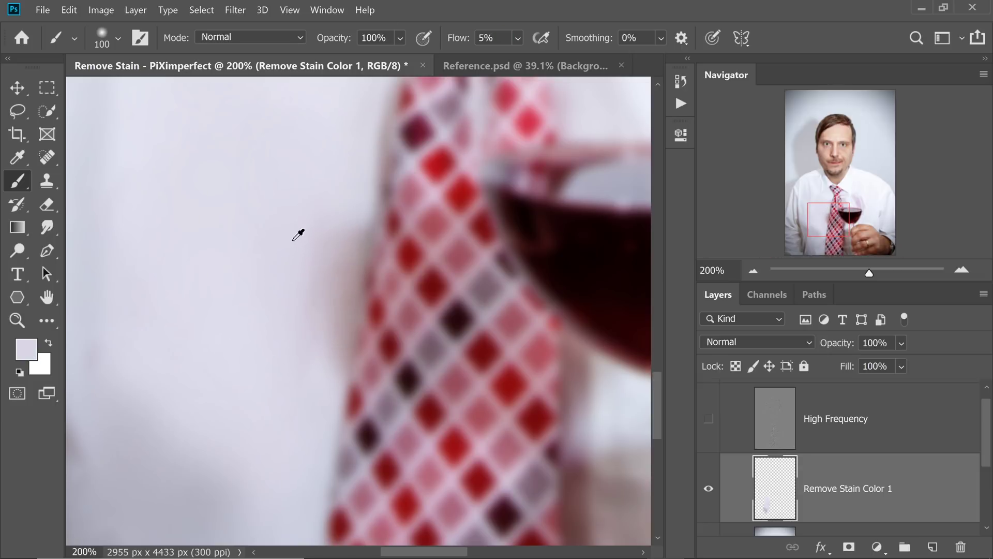
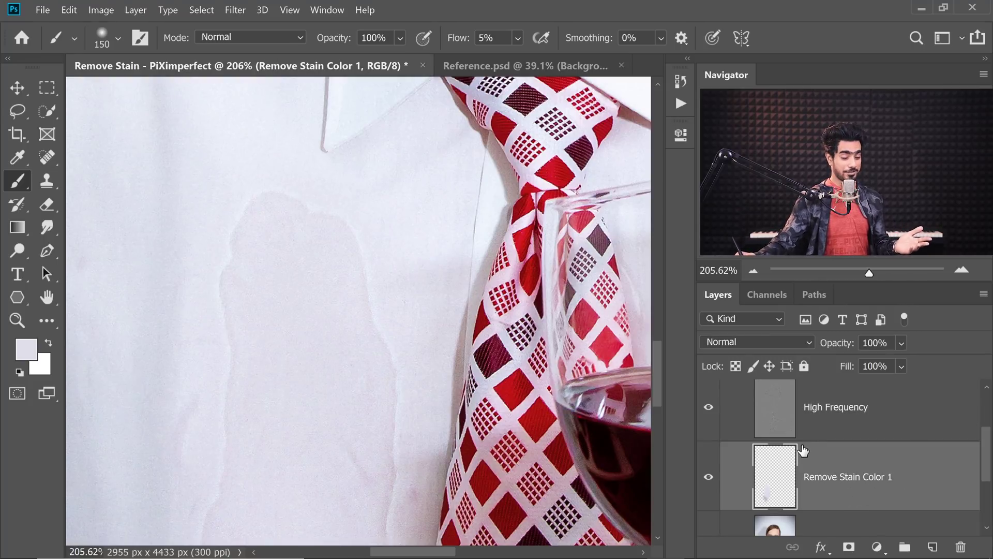
- Select the High Frequency layer in the Layers panel
scroll(989, 472, up, 3)
click(917, 467)
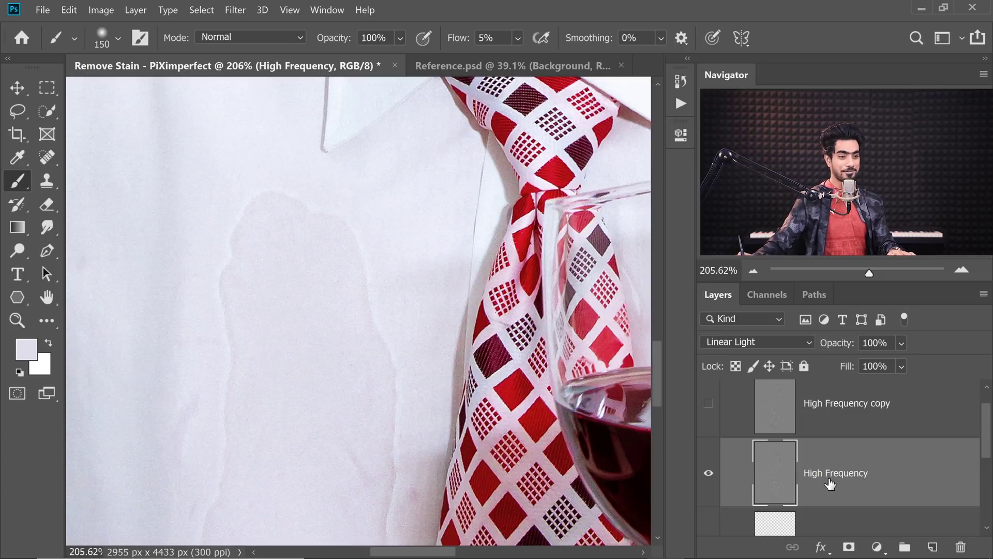
- Choose the Clone Stamp with Sample: All Layers, then undo a test stroke
click(47, 182)
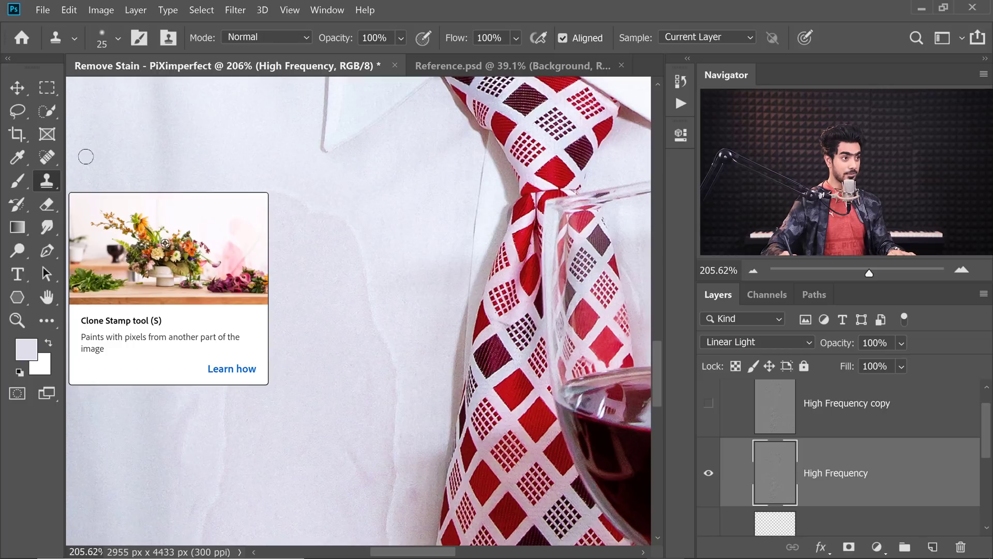
click(691, 34)
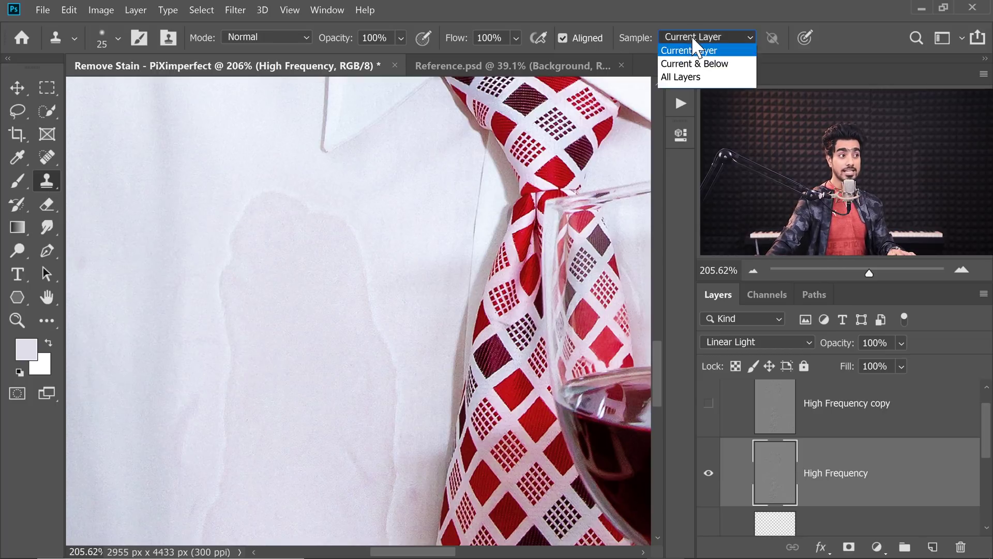
click(690, 44)
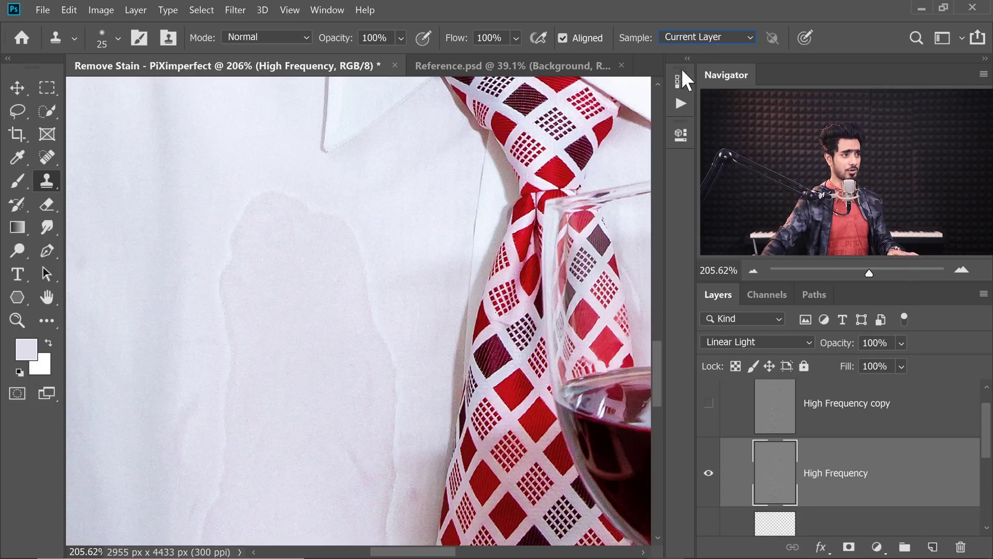
click(697, 37)
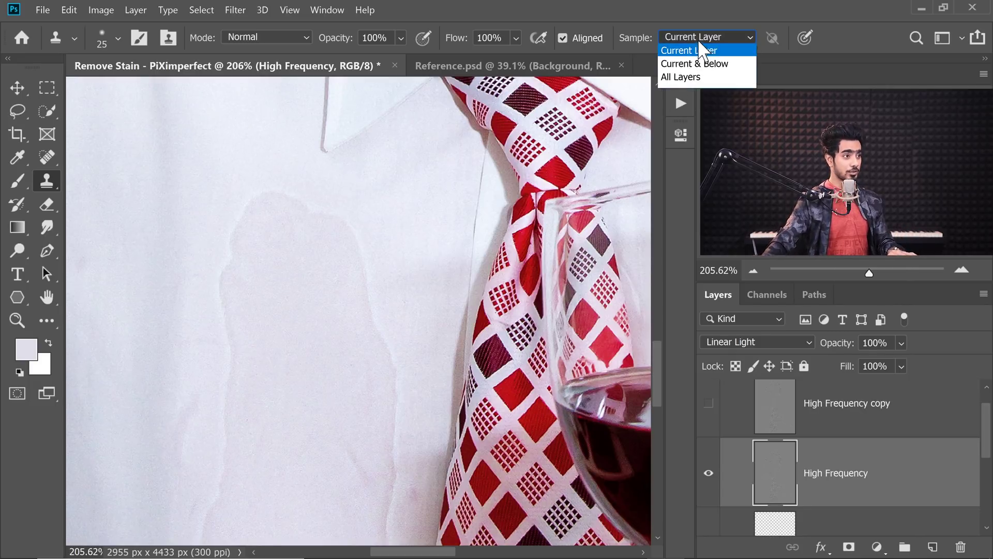
click(700, 78)
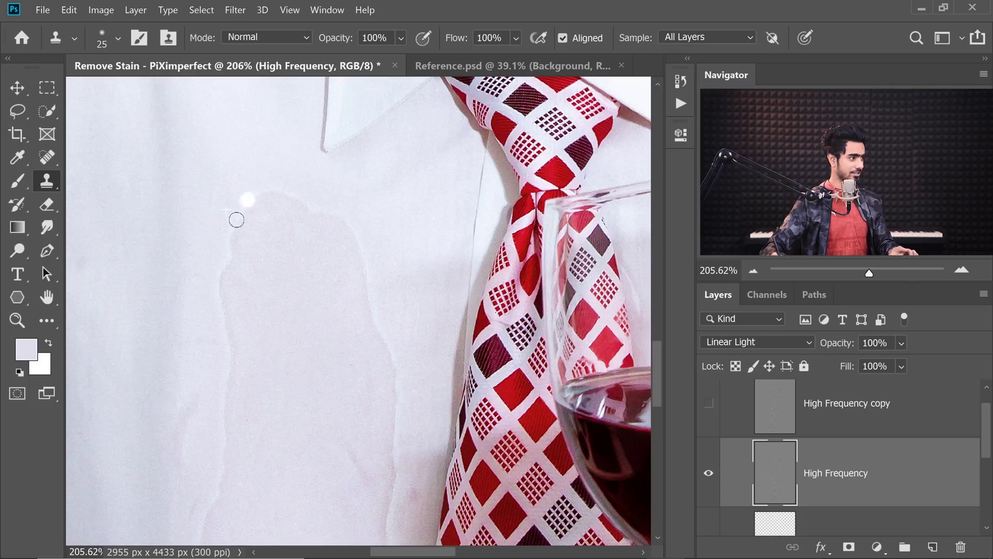
drag(236, 220, 237, 236)
key(ctrl+z)
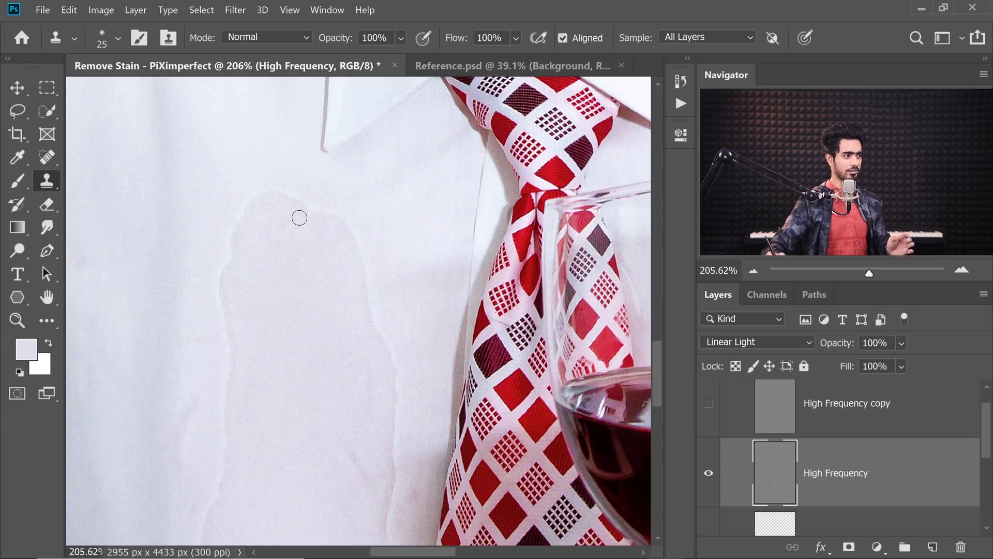
- Set the Clone Stamp sample back to Current Layer and make the brush smaller
click(720, 36)
click(704, 51)
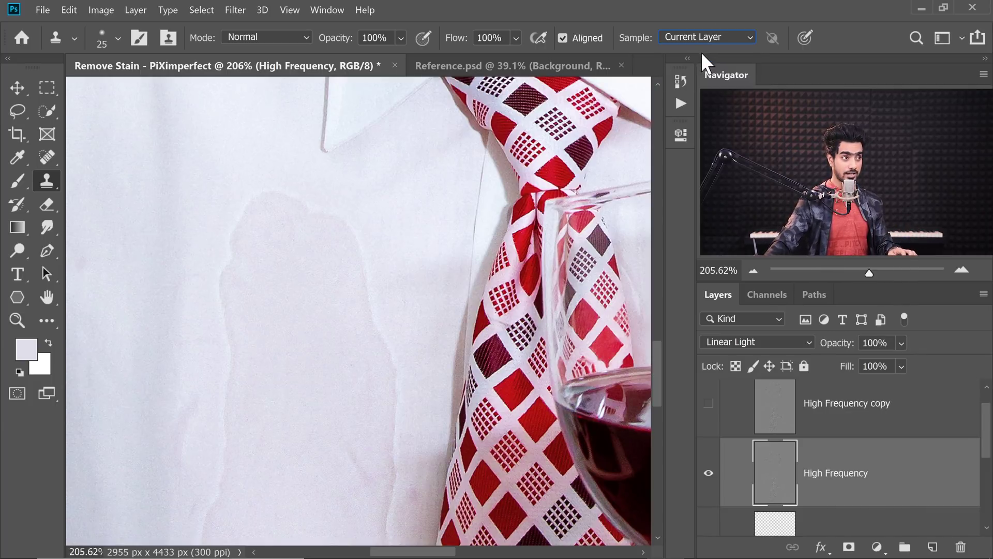
scroll(311, 226, up, 2)
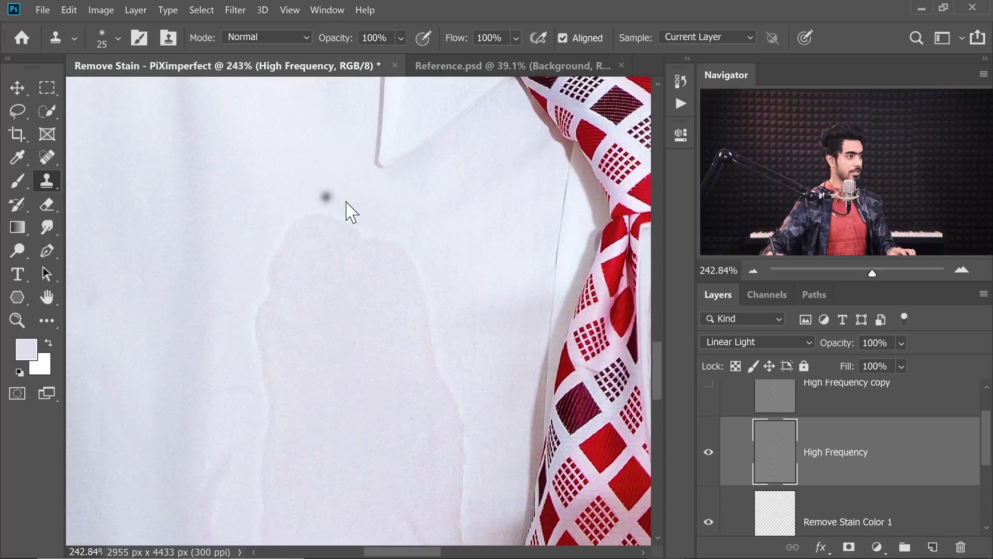
mouse_move(346, 202)
mouse_down()
mouse_move(365, 202)
mouse_move(298, 188)
mouse_move(328, 187)
mouse_move(353, 227)
mouse_move(398, 247)
mouse_move(395, 232)
mouse_move(459, 239)
mouse_up()
- Clone clean fabric over the stain's top edge, right edge and wrinkle lines
alt+click(327, 183)
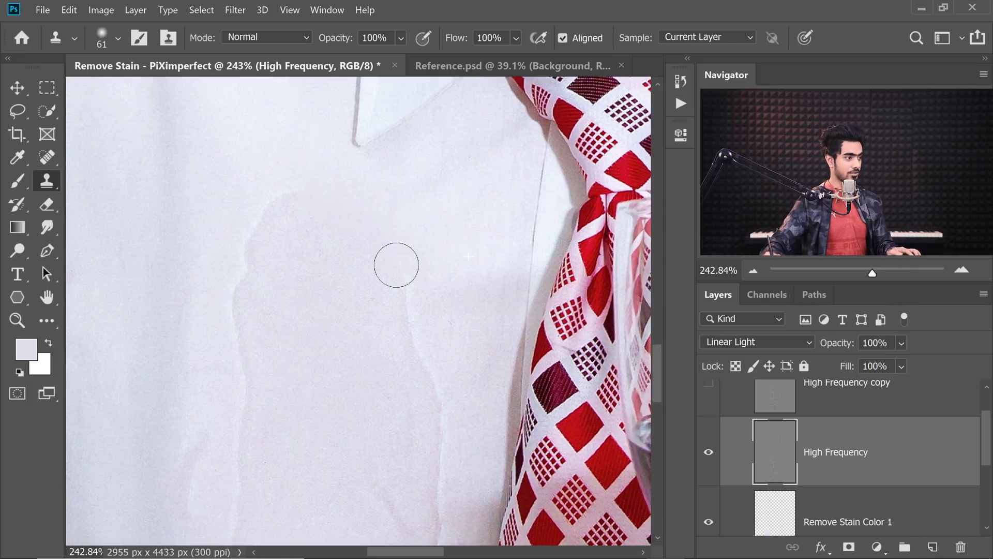
mouse_move(396, 266)
mouse_down()
mouse_move(407, 308)
mouse_move(413, 246)
mouse_up()
alt+click(403, 371)
drag(404, 371, 409, 217)
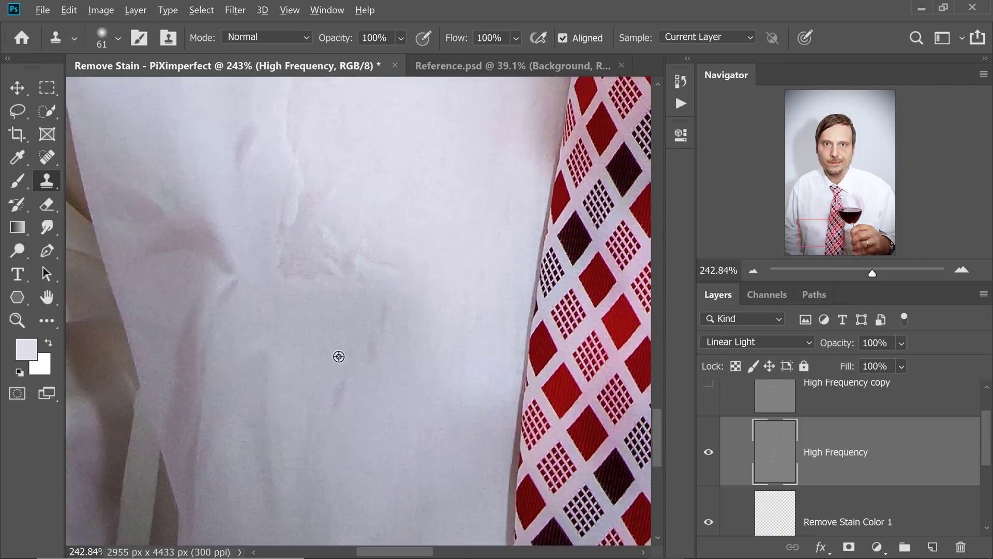
mouse_move(338, 217)
mouse_down()
mouse_move(352, 404)
mouse_move(337, 219)
mouse_up()
drag(362, 413, 326, 257)
alt+click(326, 258)
drag(261, 303, 292, 357)
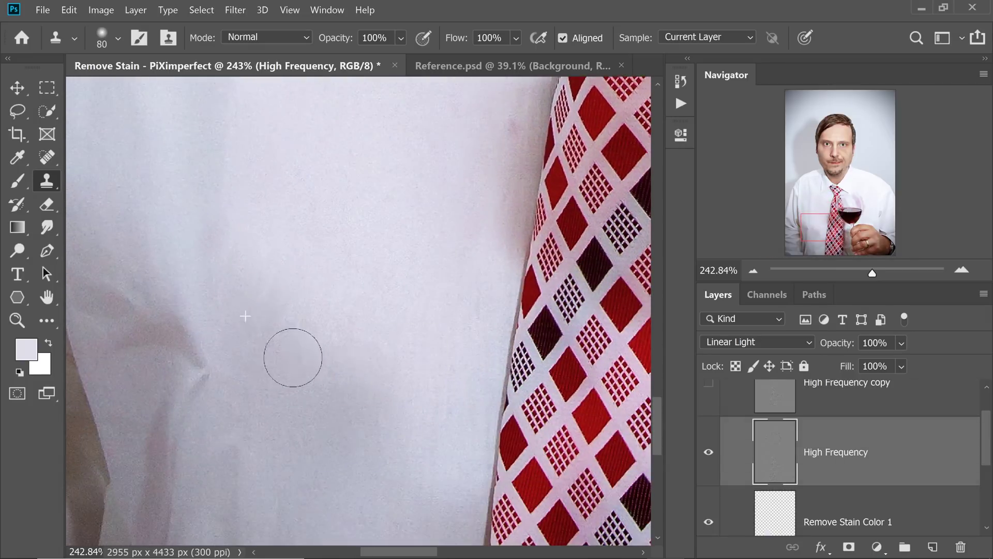
- At 100% view, enlarge the clone brush to 132 and sample fresh clean fabric
drag(311, 249, 337, 249)
key(ctrl+1)
drag(300, 212, 357, 214)
drag(294, 275, 368, 285)
alt+click(264, 328)
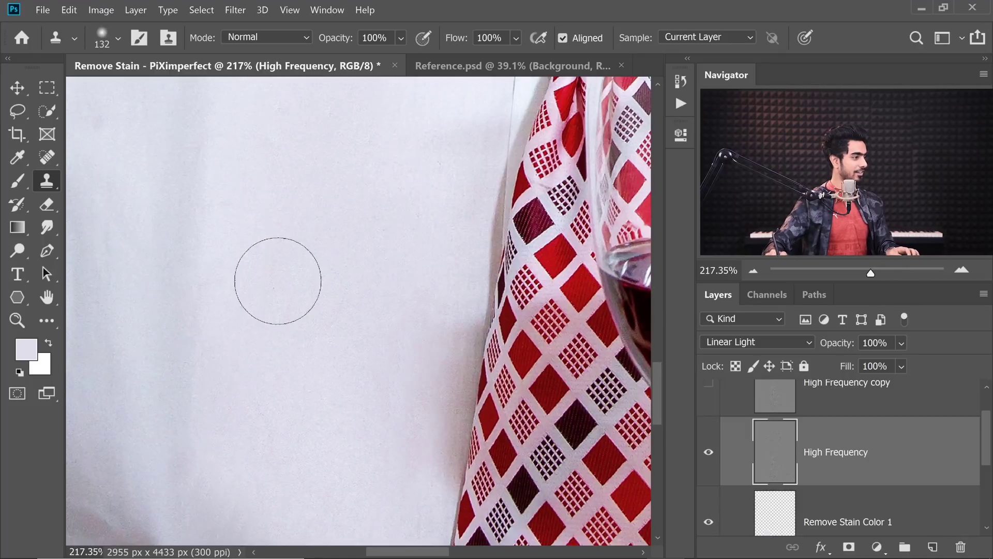
scroll(269, 274, down, 3)
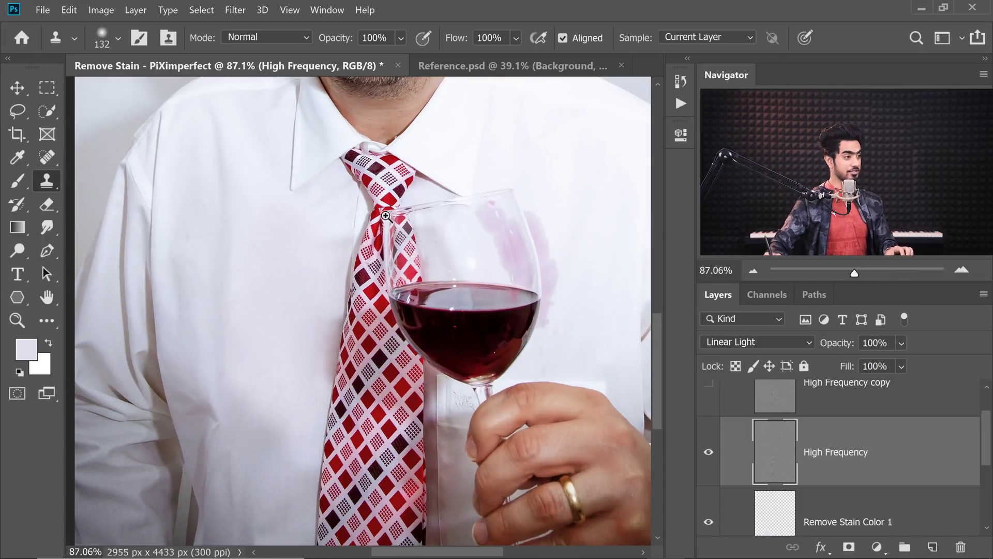
drag(430, 228, 322, 293)
drag(334, 290, 351, 289)
scroll(350, 290, down, 1)
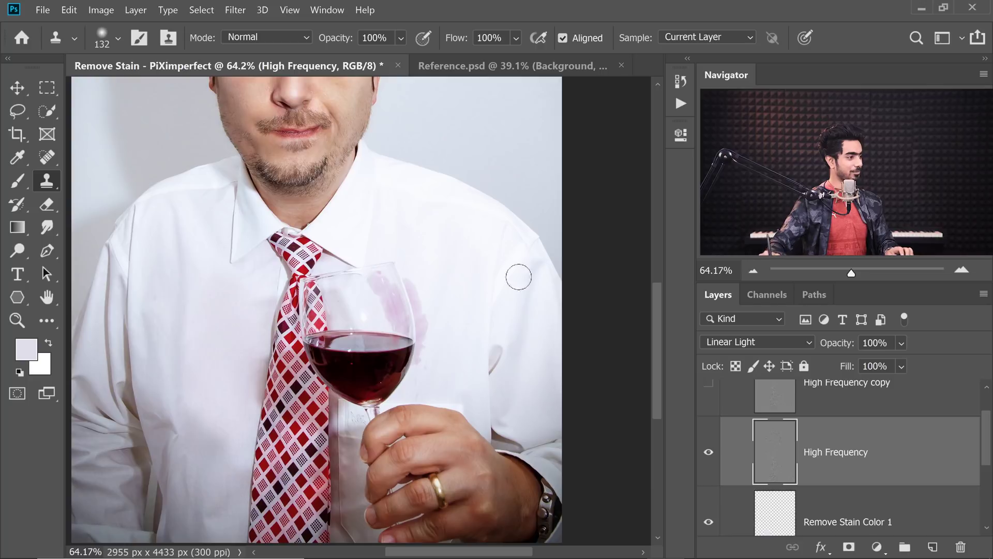
scroll(935, 448, down, 3)
alt+click(706, 501)
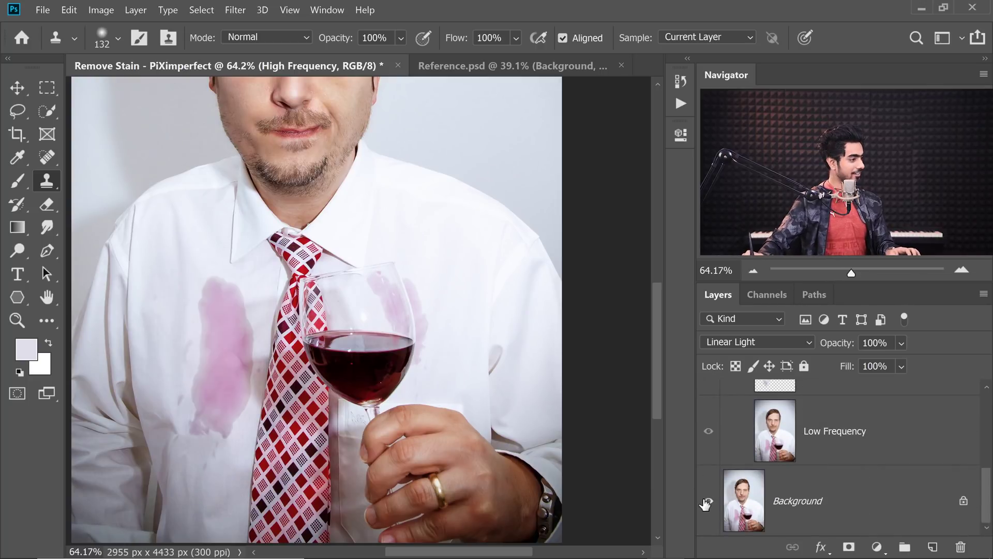
alt+click(706, 501)
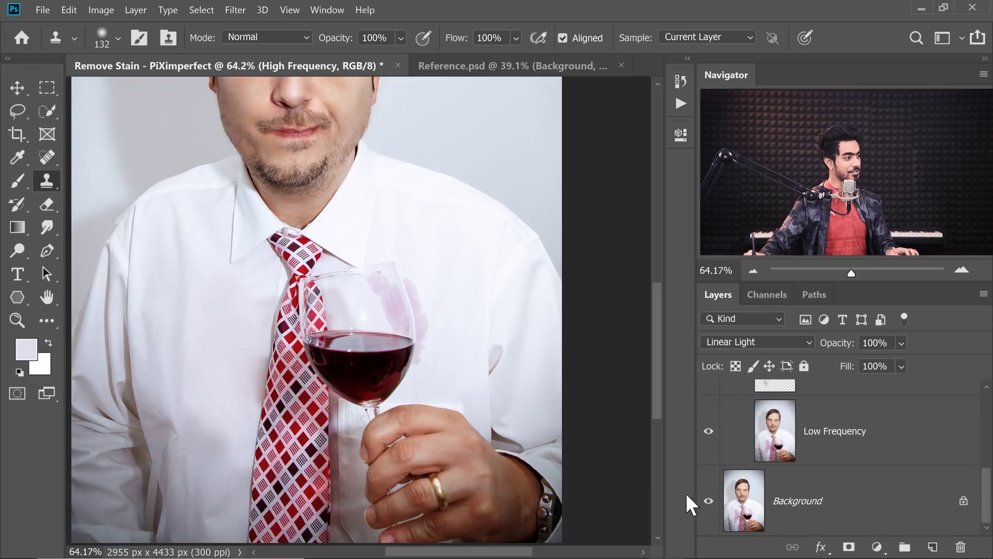
drag(226, 293, 340, 283)
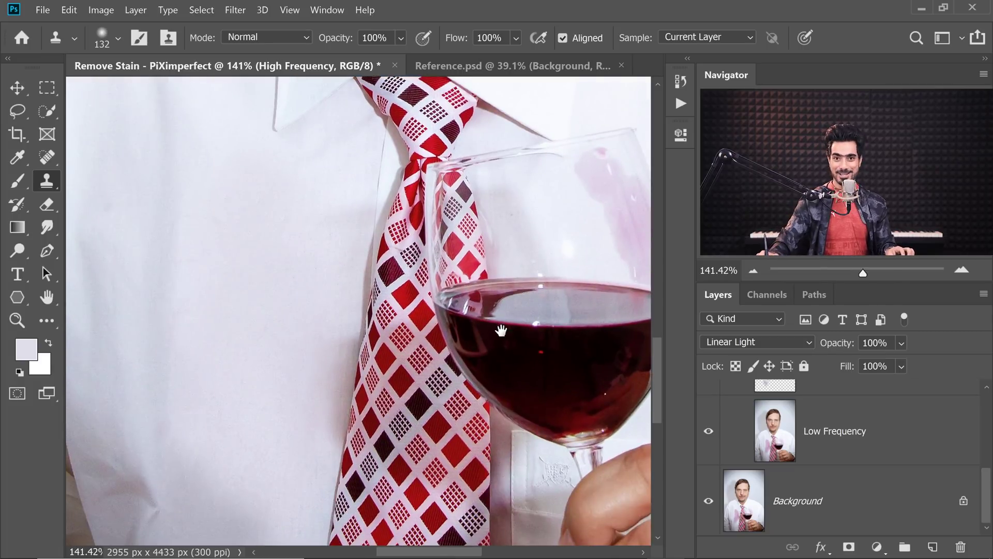
mouse_move(503, 340)
mouse_down()
mouse_move(164, 395)
mouse_move(149, 407)
mouse_up()
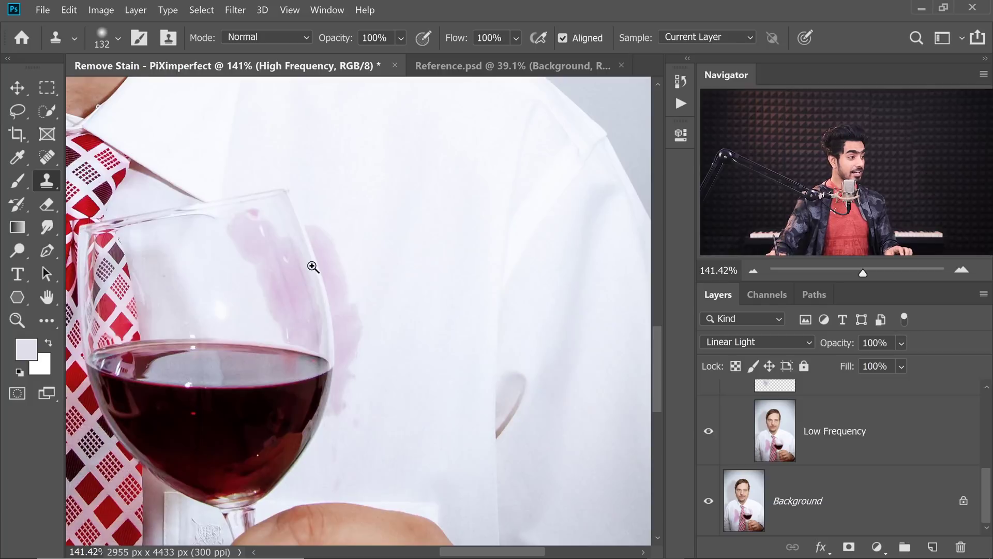
drag(312, 268, 336, 284)
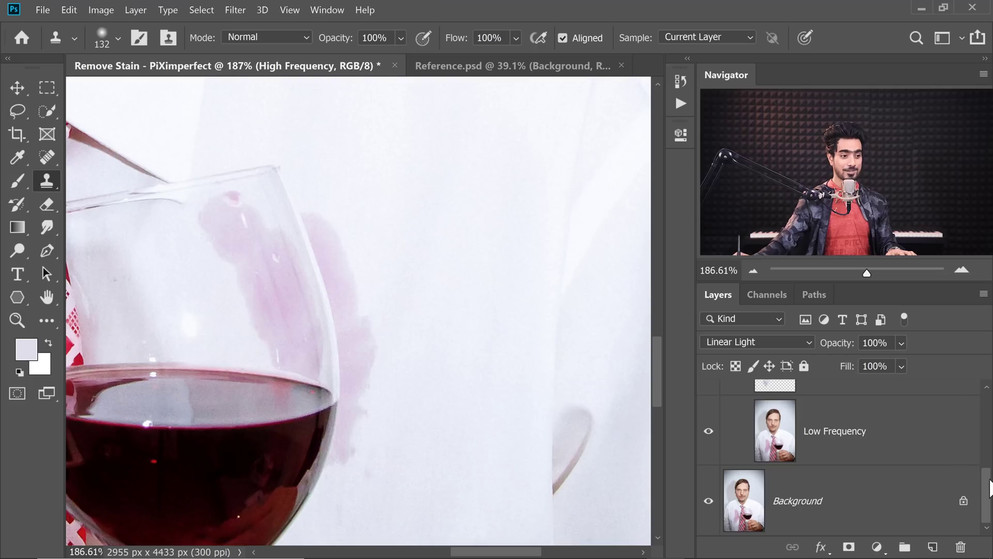
scroll(989, 486, up, 2)
- Add a new layer above Remove Stain Color 1 named 'Remove Stain Color 2'
click(918, 446)
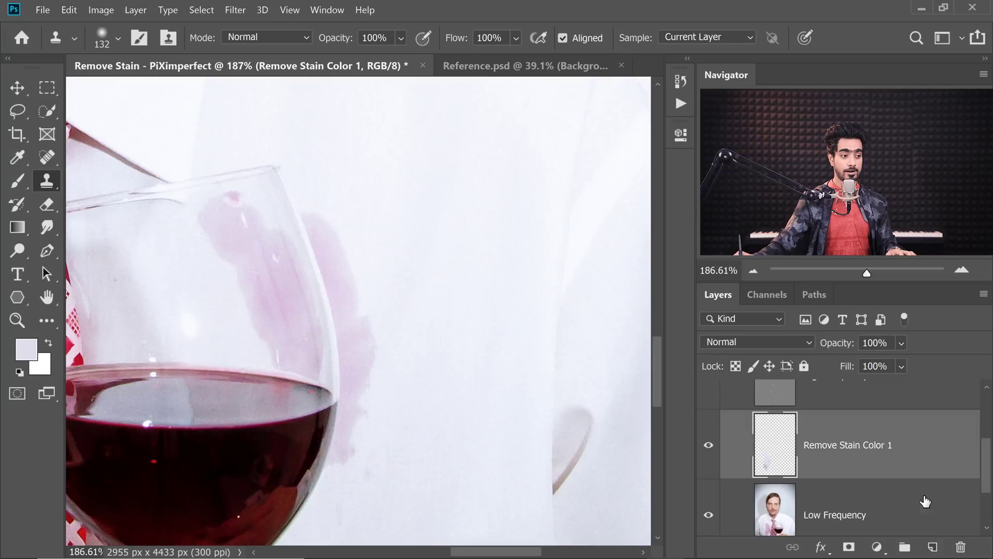
click(932, 547)
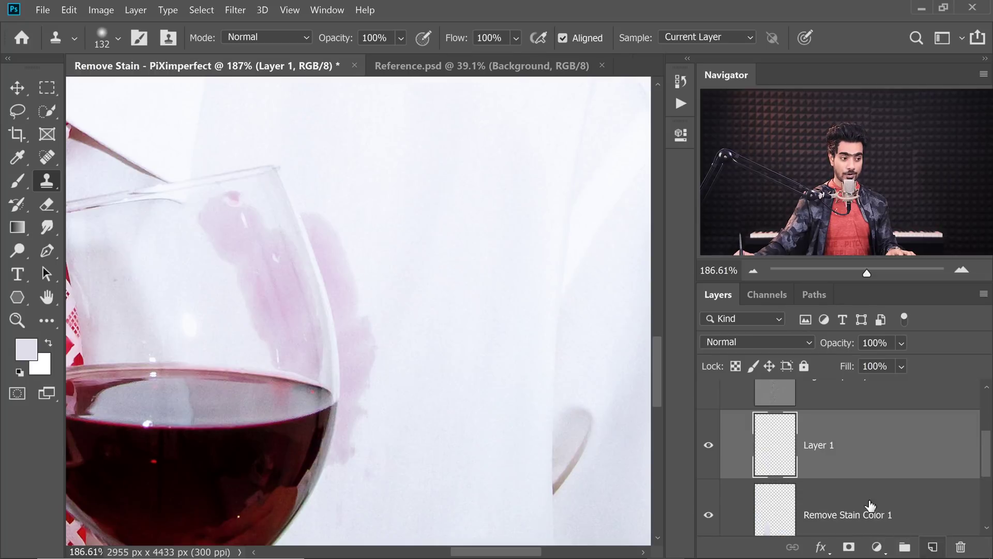
double_click(820, 446)
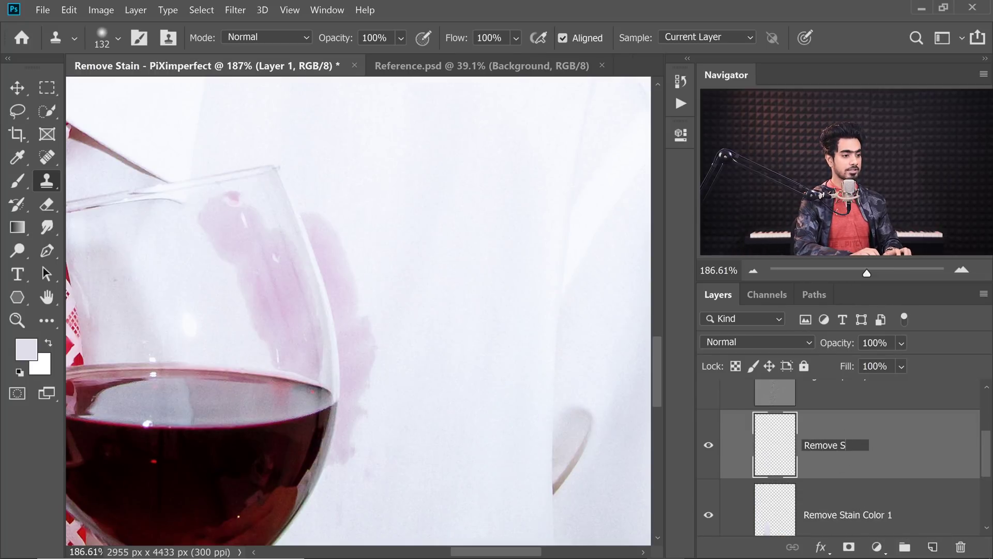
text(Remove Stain Color 2)
key(Return)
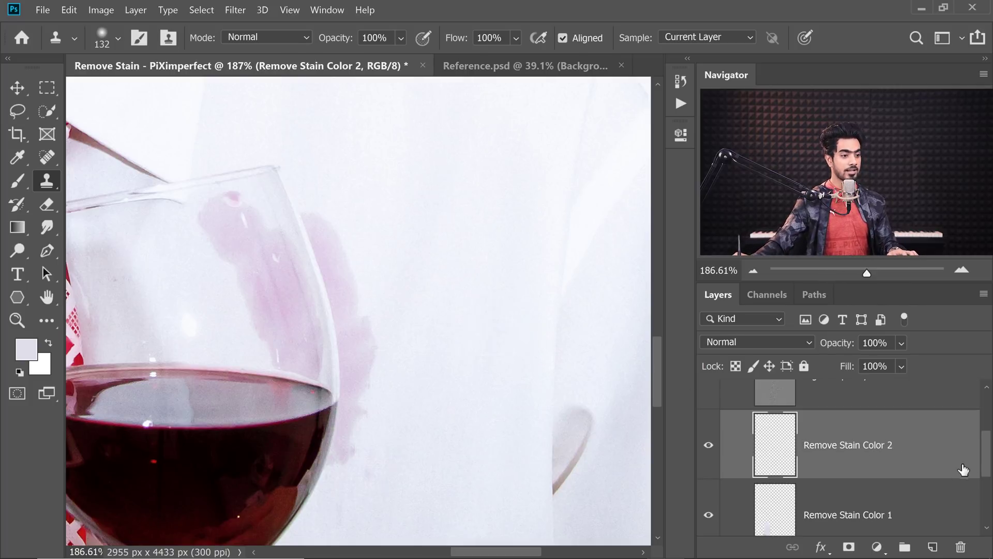
- Hide the High Frequency layer and switch to the soft Brush tool
mouse_move(987, 470)
mouse_down()
mouse_move(977, 439)
mouse_move(987, 472)
mouse_up()
click(707, 476)
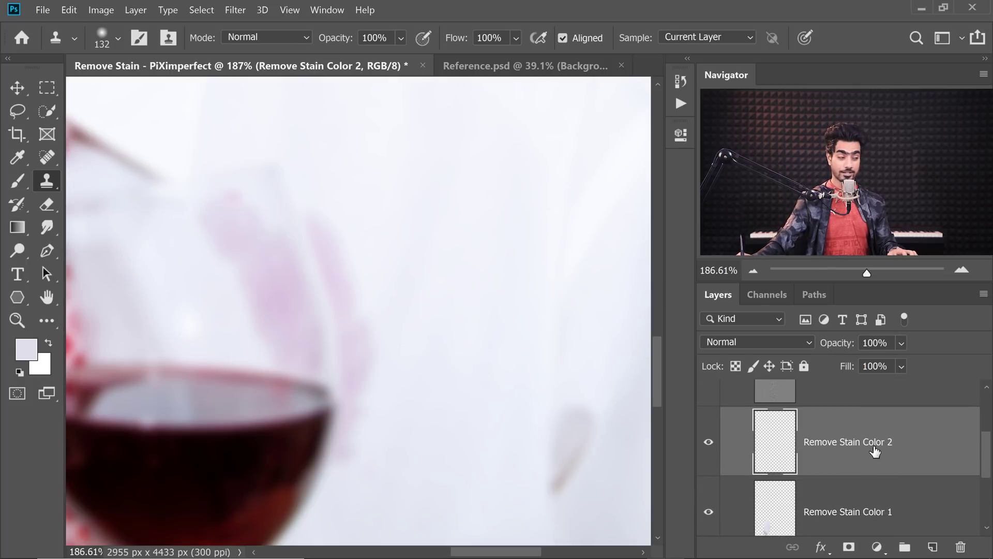
click(17, 181)
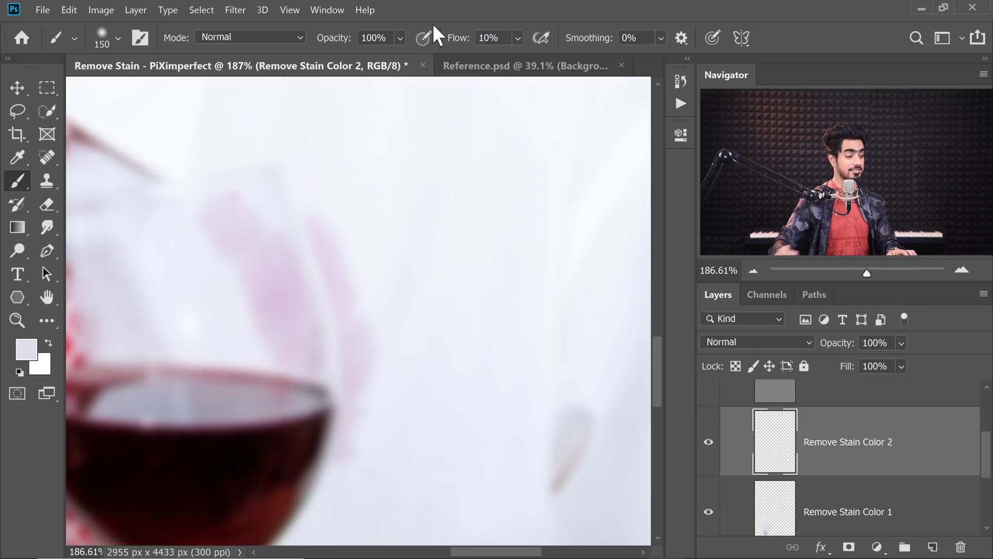
- Halve the brush, sample the light shirt colour, and rotate the canvas along the stain
mouse_move(376, 238)
mouse_down()
mouse_move(340, 226)
mouse_move(366, 224)
mouse_up()
alt+click(332, 201)
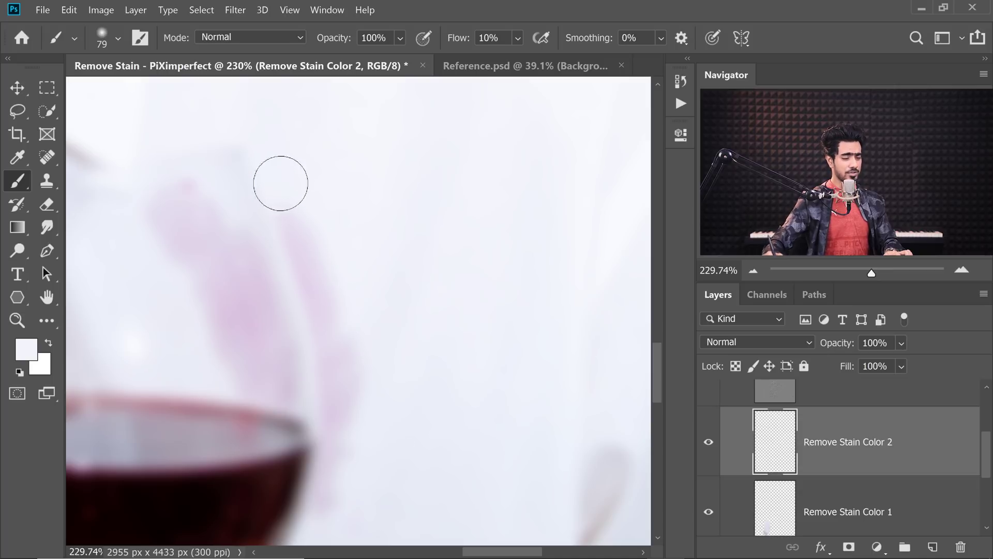
key(r)
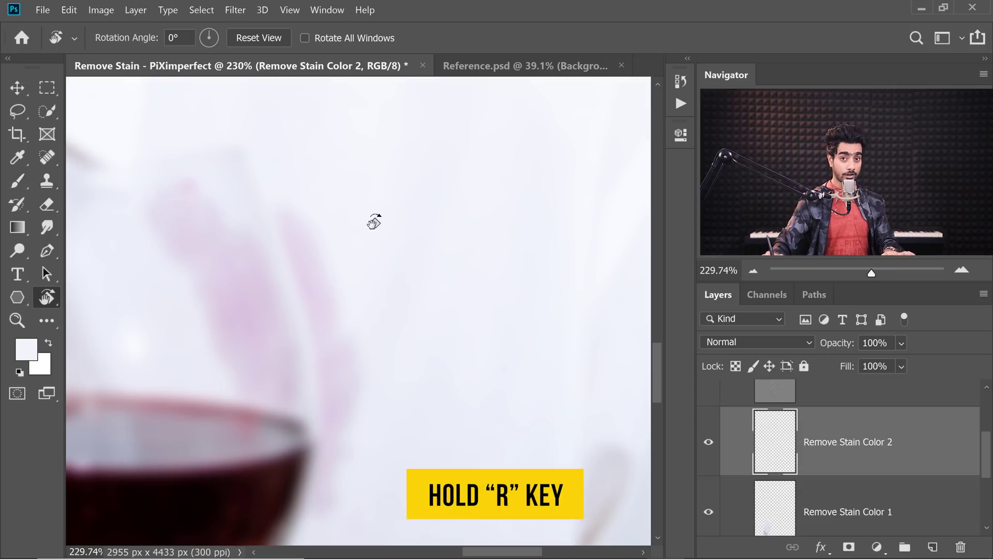
drag(457, 197, 284, 245)
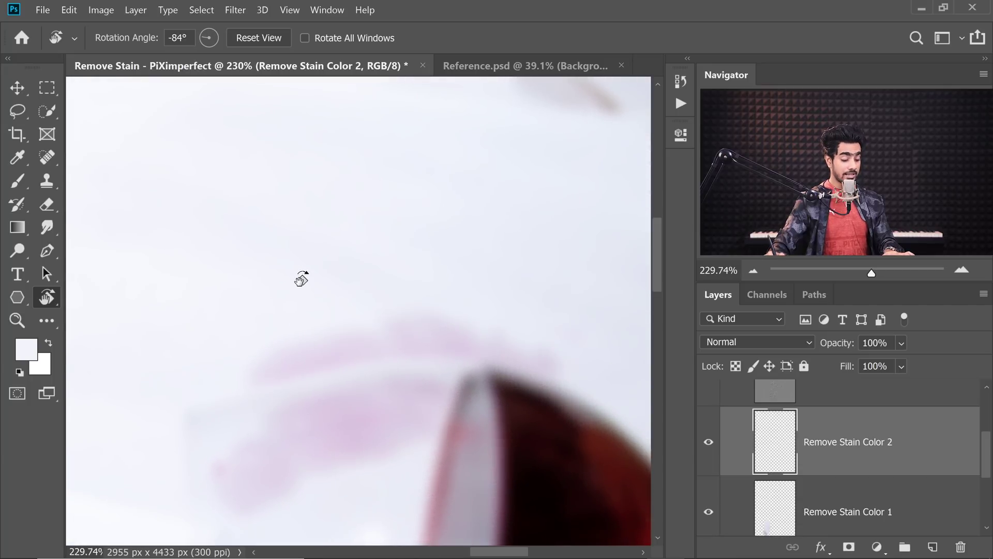
key(b)
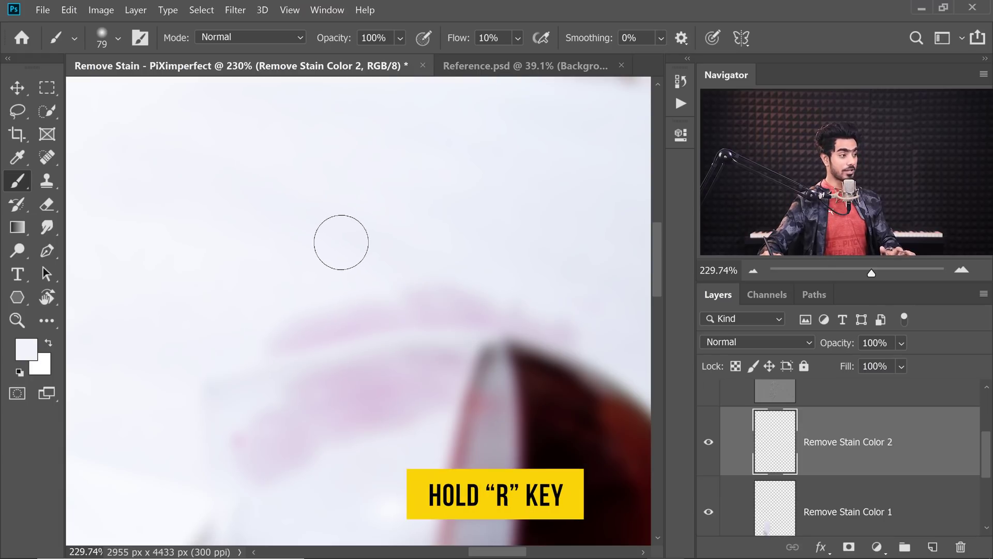
- Reset the canvas rotation upright, then rotate it about a quarter turn
key(r)
click(260, 40)
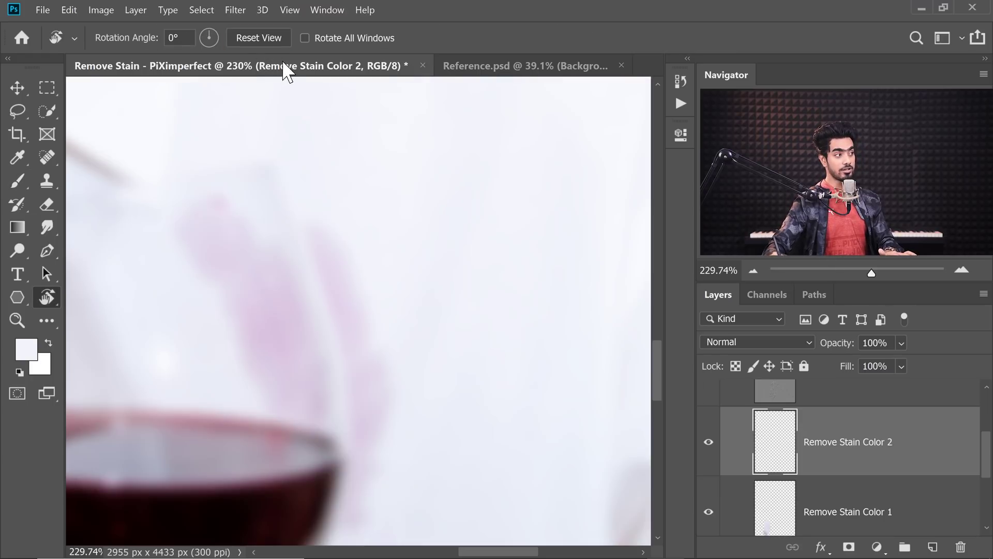
key(b)
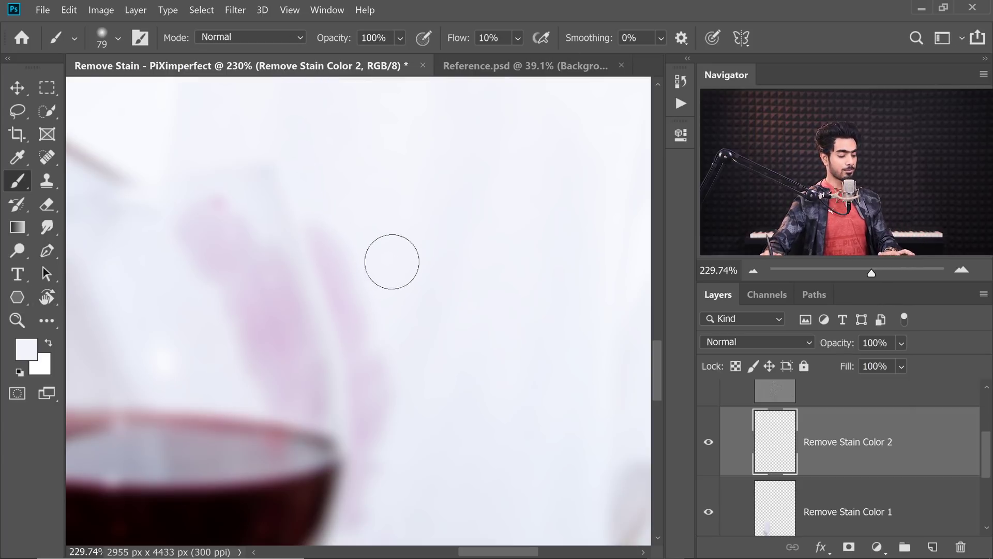
key(r)
mouse_move(408, 238)
mouse_down()
mouse_move(421, 222)
mouse_move(254, 201)
mouse_move(249, 211)
mouse_up()
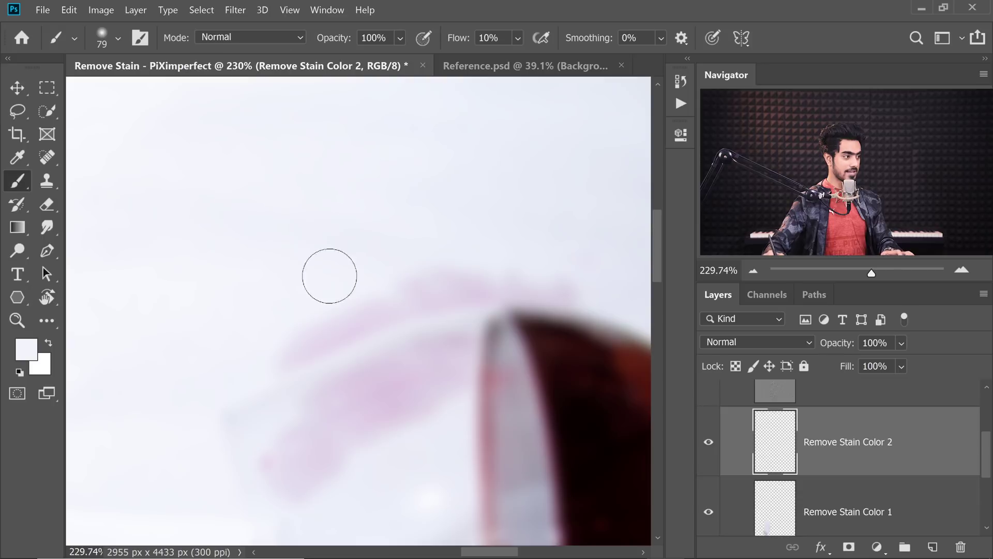
- With a smaller brush, paint the light colour over the pink stain above the rim
drag(359, 319, 380, 316)
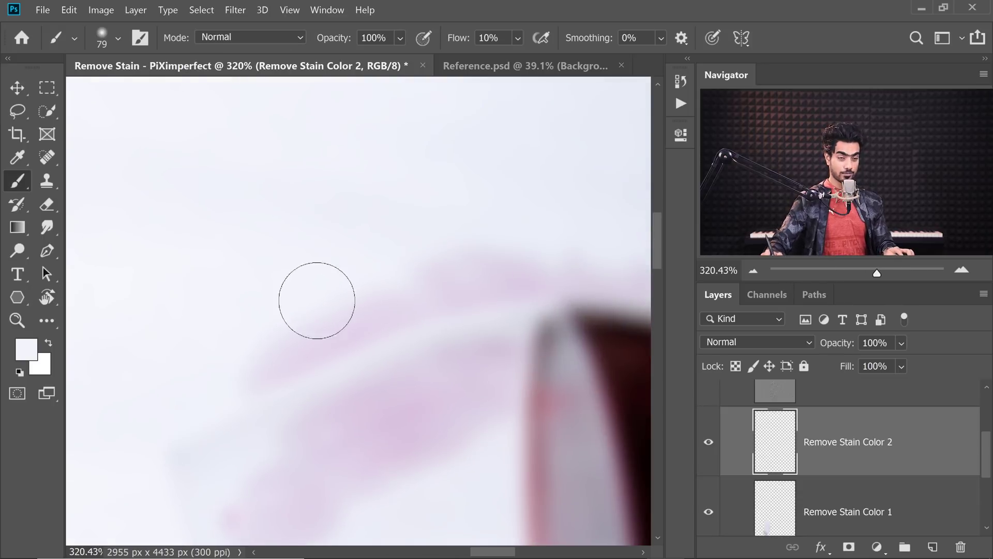
mouse_move(302, 296)
mouse_down()
mouse_move(290, 297)
mouse_move(312, 344)
mouse_move(381, 320)
mouse_up()
alt+click(365, 242)
mouse_move(388, 286)
mouse_down()
mouse_move(340, 312)
mouse_move(424, 314)
mouse_up()
key(bracketleft)
key(bracketleft)
key(bracketleft)
mouse_move(304, 368)
mouse_down()
mouse_move(347, 344)
mouse_move(277, 374)
mouse_up()
drag(428, 342, 523, 359)
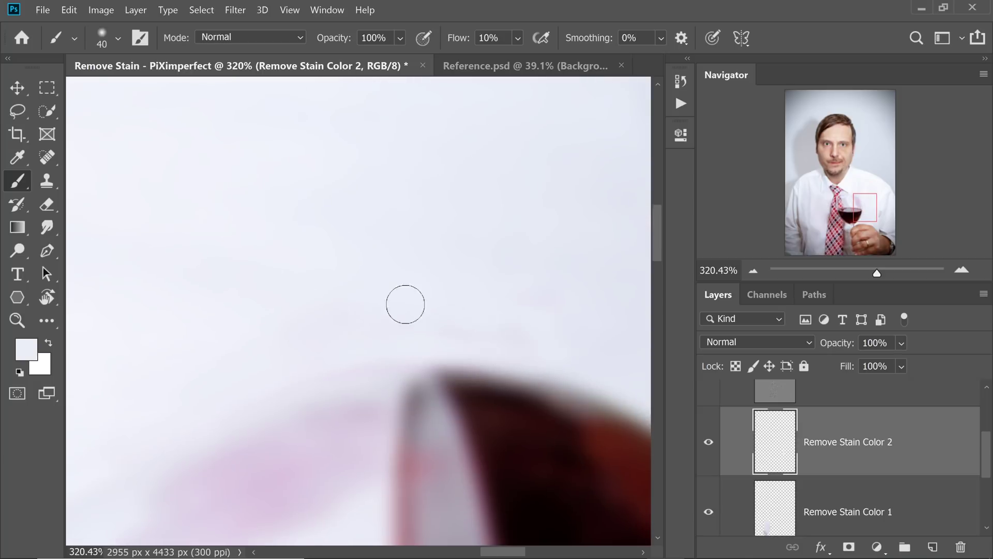
- Raise flow to 30%, enlarge the brush, and reset the view upright around the glass
drag(147, 418, 304, 373)
key(shift+3)
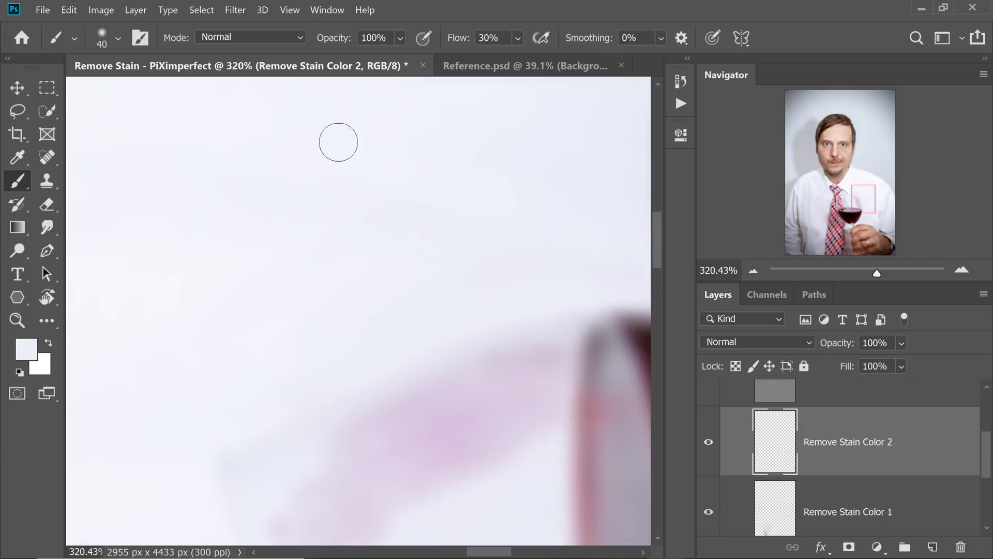
key(bracketright)
key(bracketright)
key(bracketright)
key(bracketright)
key(bracketright)
key(ctrl+minus)
key(ctrl+minus)
key(ctrl+0)
scroll(411, 393, up, 12)
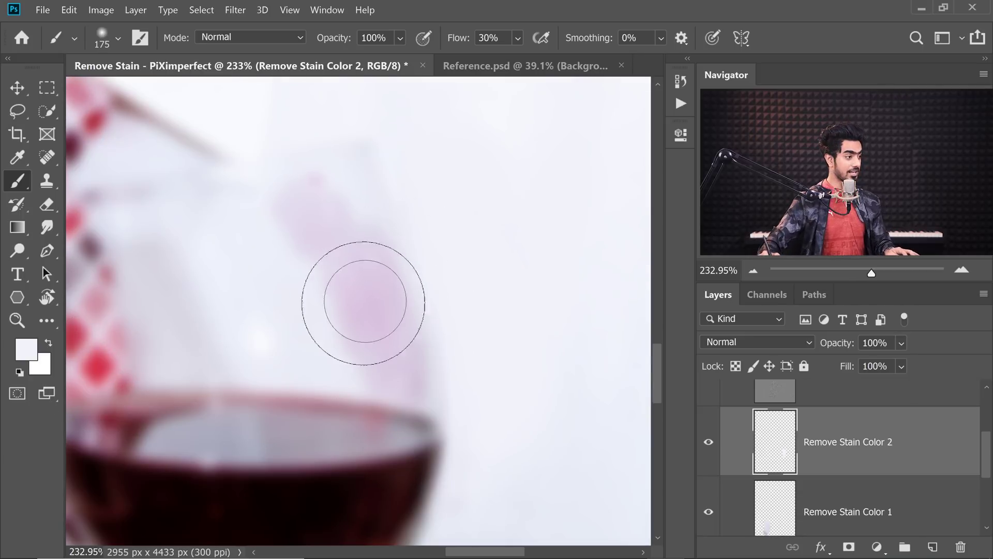
drag(357, 302, 340, 318)
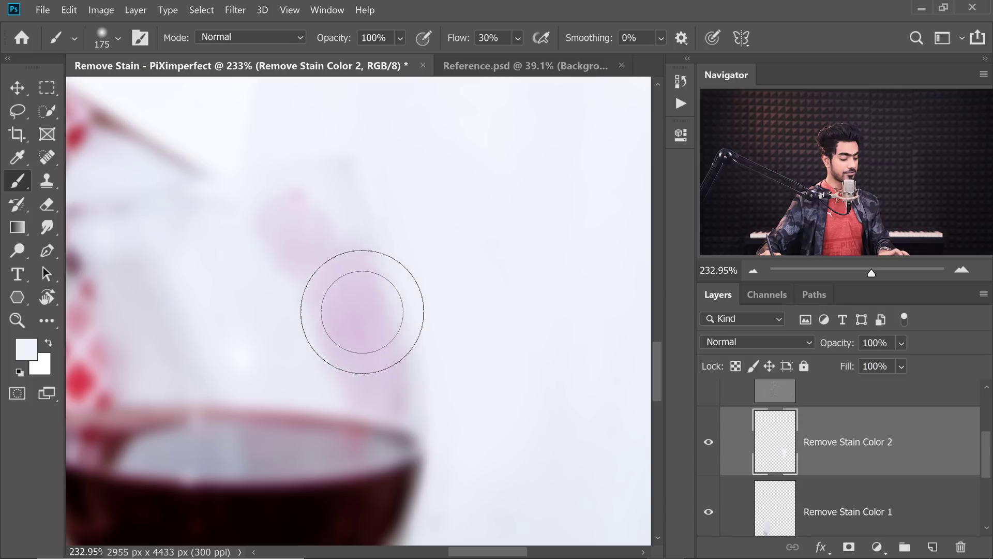
- Rotate the canvas to line up with the stain, set brush size 100 and flow 20%
key(r)
drag(428, 225, 322, 222)
key(b)
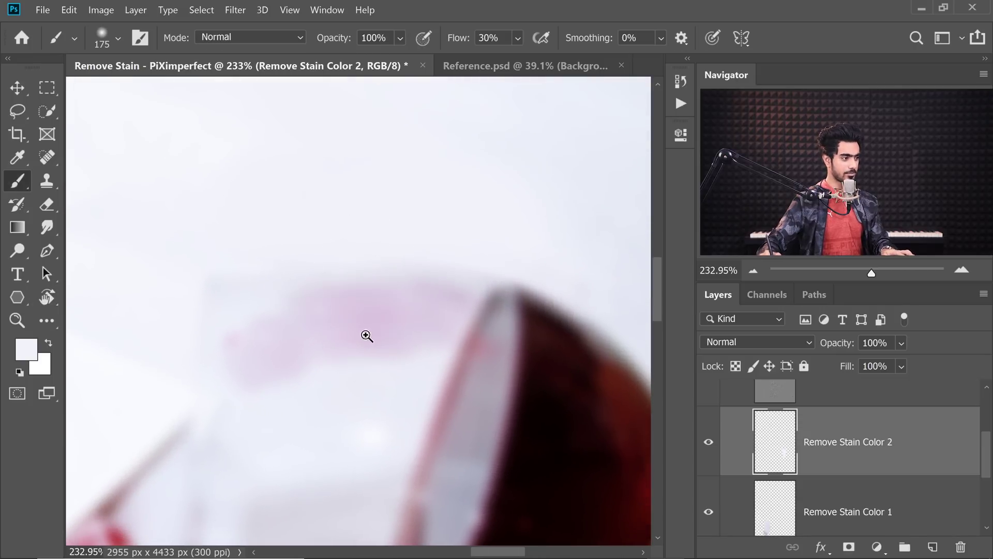
drag(365, 334, 437, 274)
key(bracketleft)
key(bracketleft)
key(bracketleft)
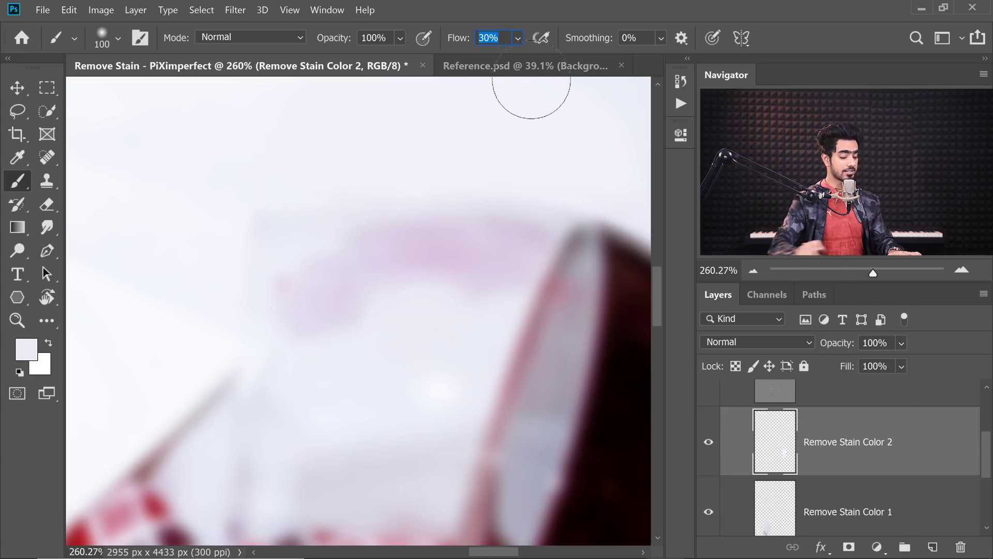
text(2)
- Sample the shirt colour beside the stain and finish covering the remaining pink
alt+click(418, 331)
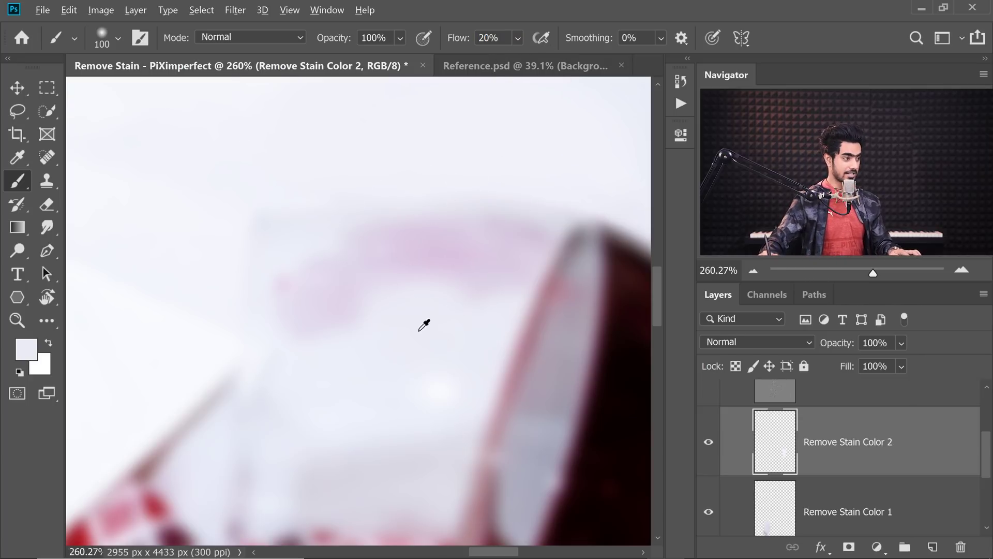
mouse_move(476, 297)
mouse_down()
mouse_move(301, 362)
mouse_move(418, 261)
mouse_up()
drag(419, 261, 329, 327)
scroll(387, 314, down, 5)
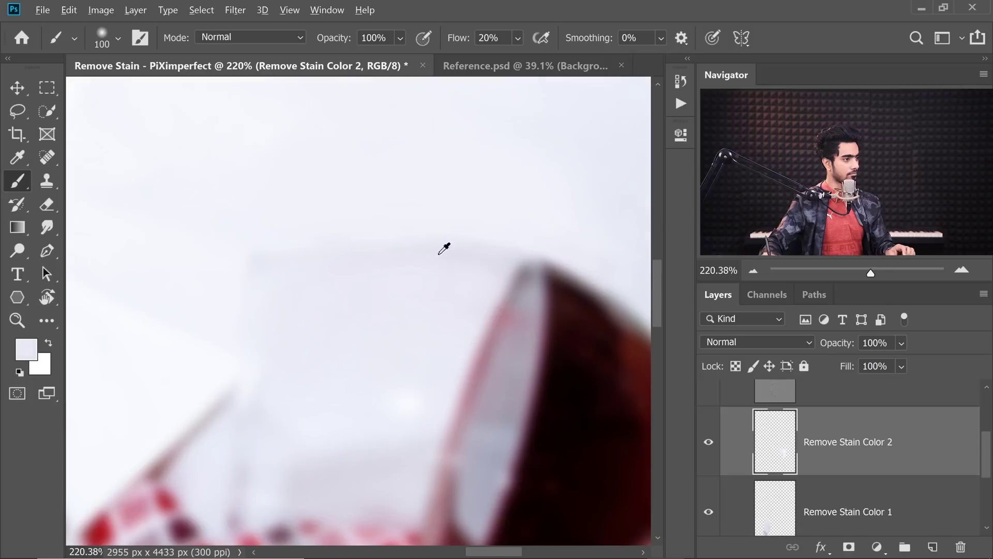
scroll(412, 239, up, 3)
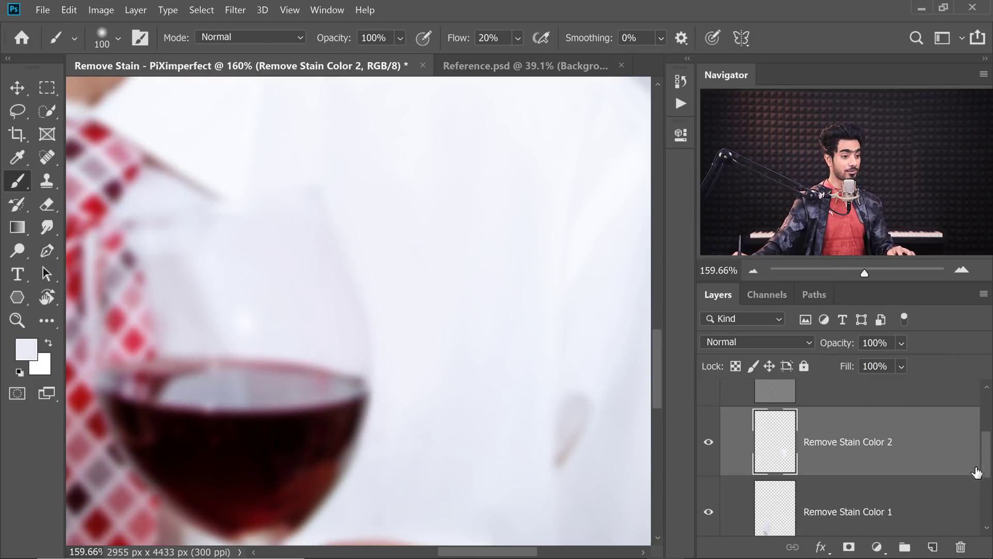
scroll(977, 471, up, 3)
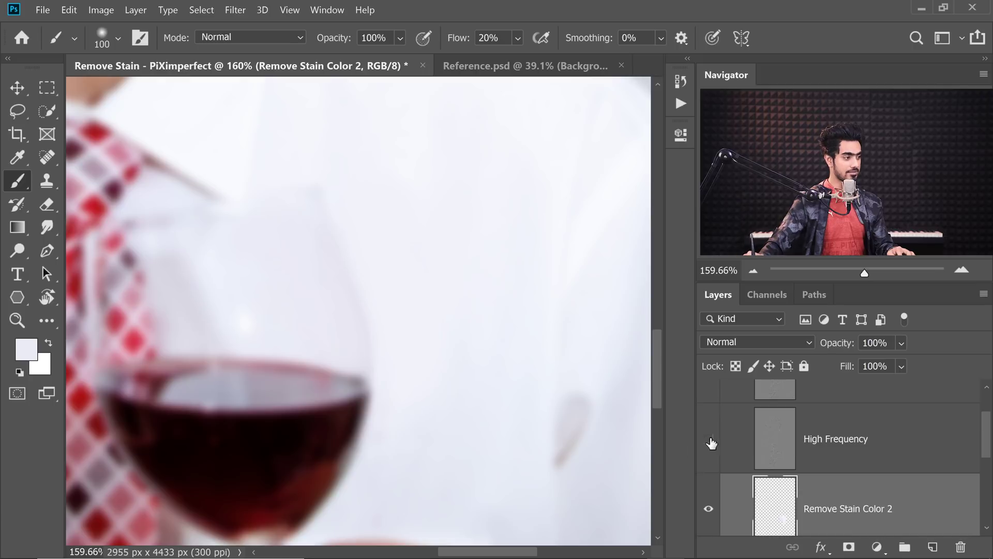
- Show High Frequency, set an 87 px Clone Stamp, and sample clean shirt texture
click(710, 441)
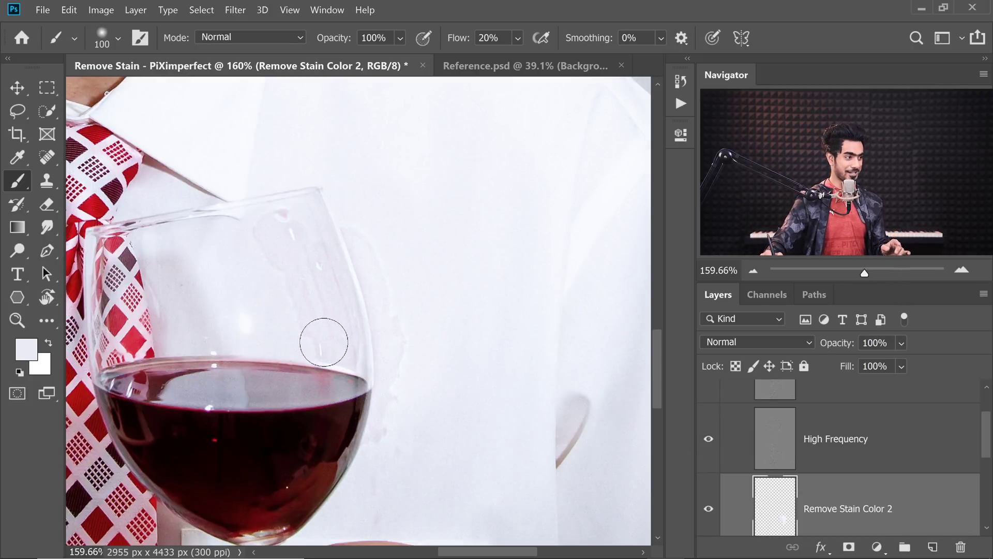
click(47, 181)
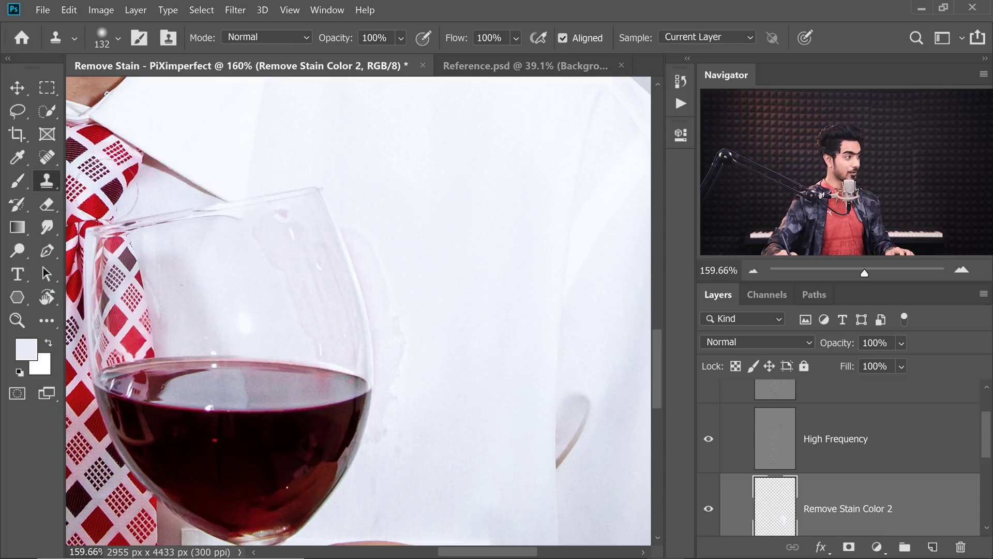
drag(427, 285, 406, 279)
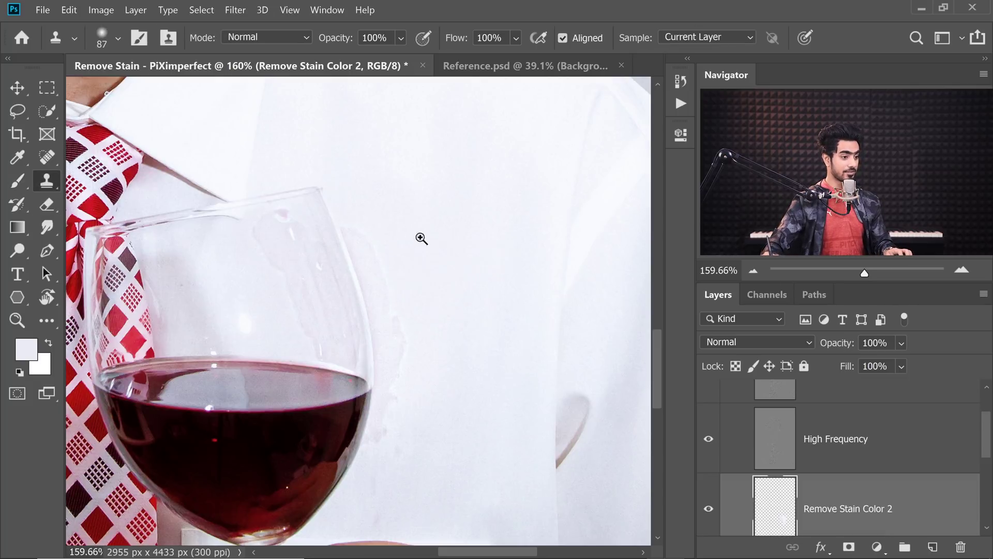
click(859, 454)
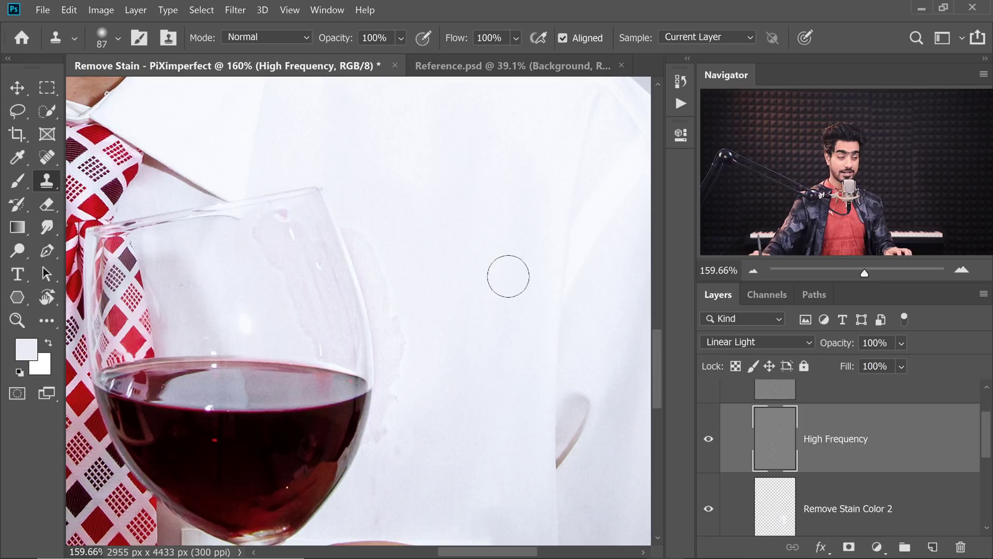
drag(397, 234, 432, 232)
key(bracketleft)
key(bracketleft)
key(bracketleft)
key(bracketleft)
alt+click(369, 186)
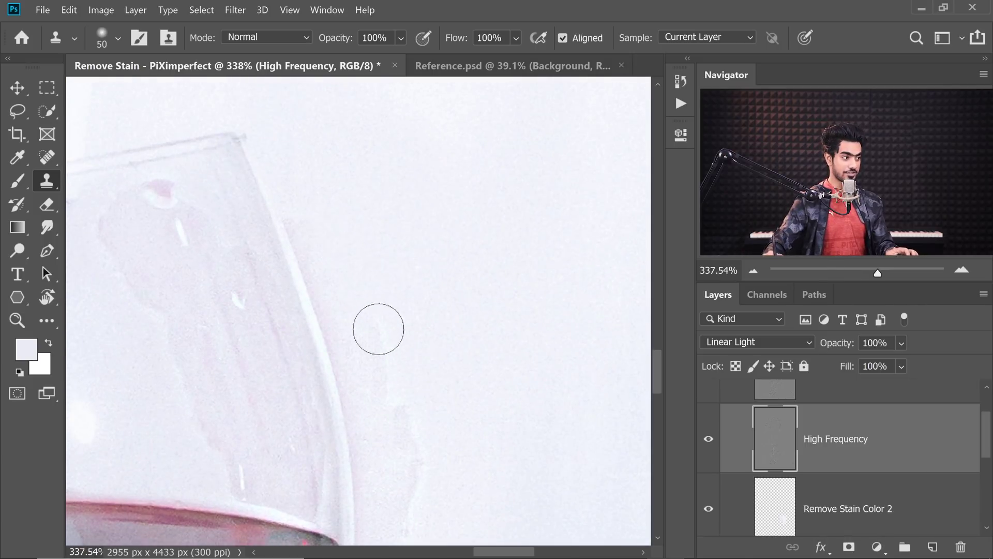
- Frame the glass edge and toggle the High Frequency layer off and on to compare
key(space)
drag(404, 340, 362, 266)
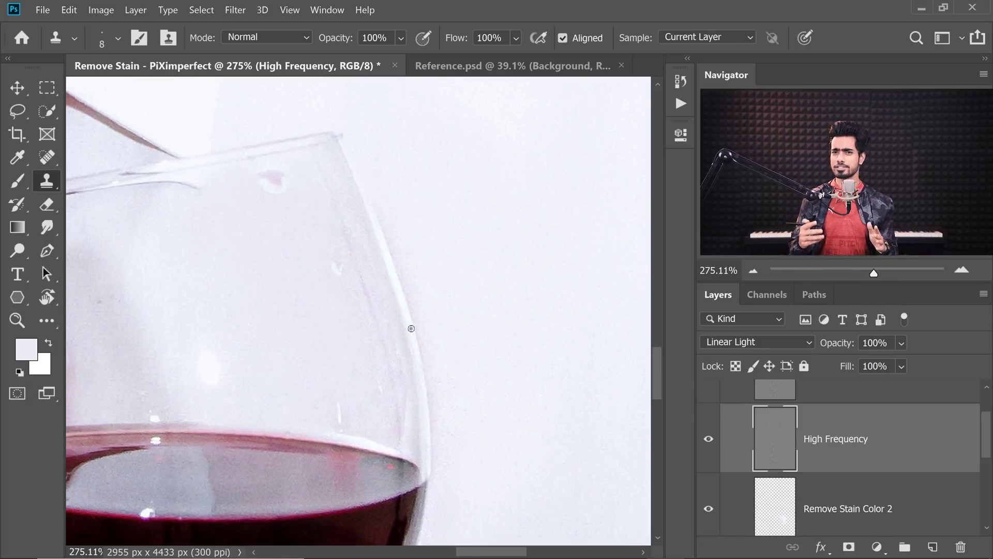
click(417, 303)
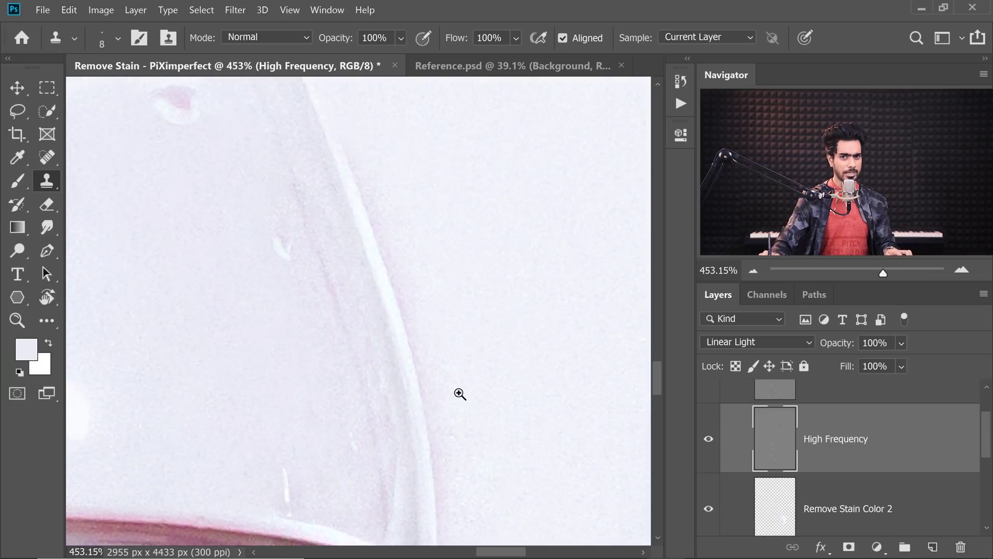
drag(460, 394, 427, 379)
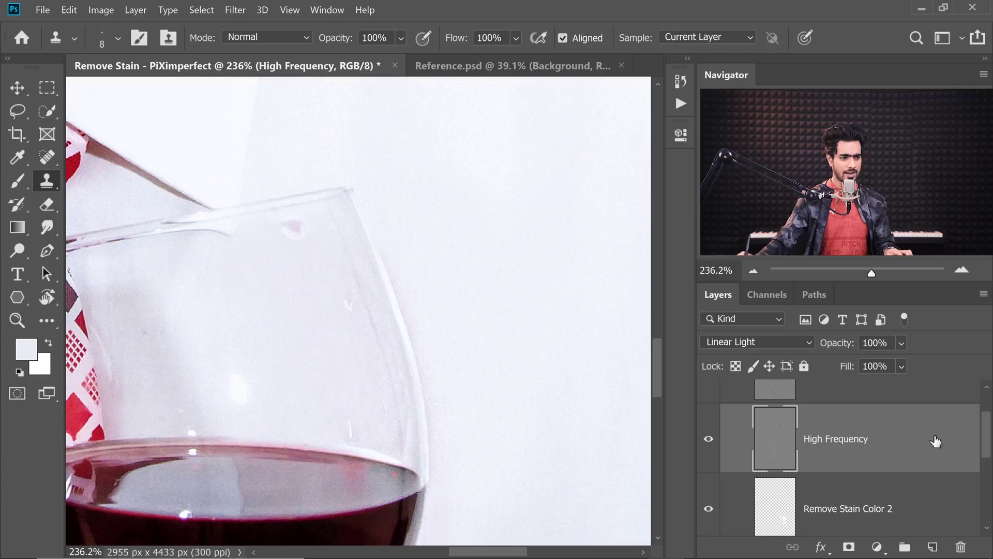
drag(988, 450, 963, 457)
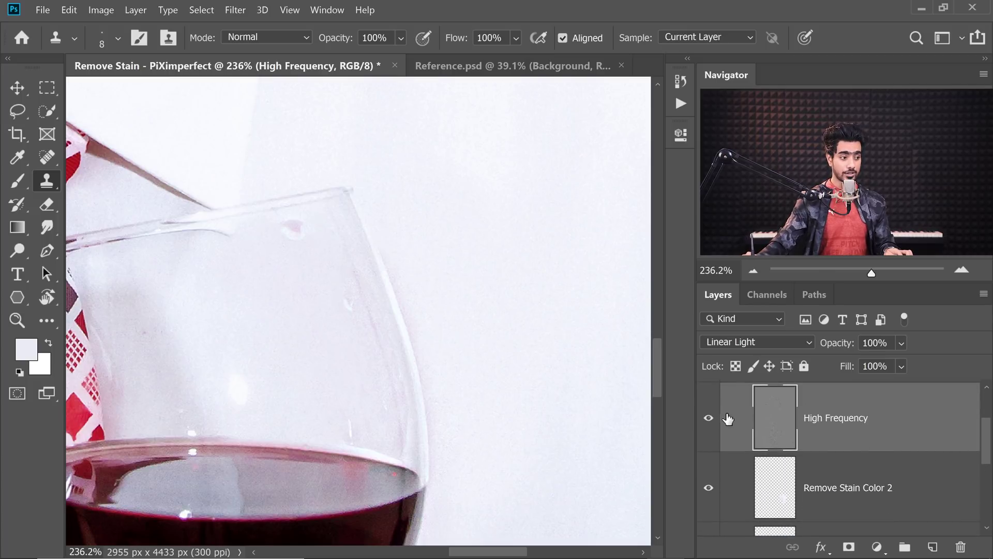
click(708, 418)
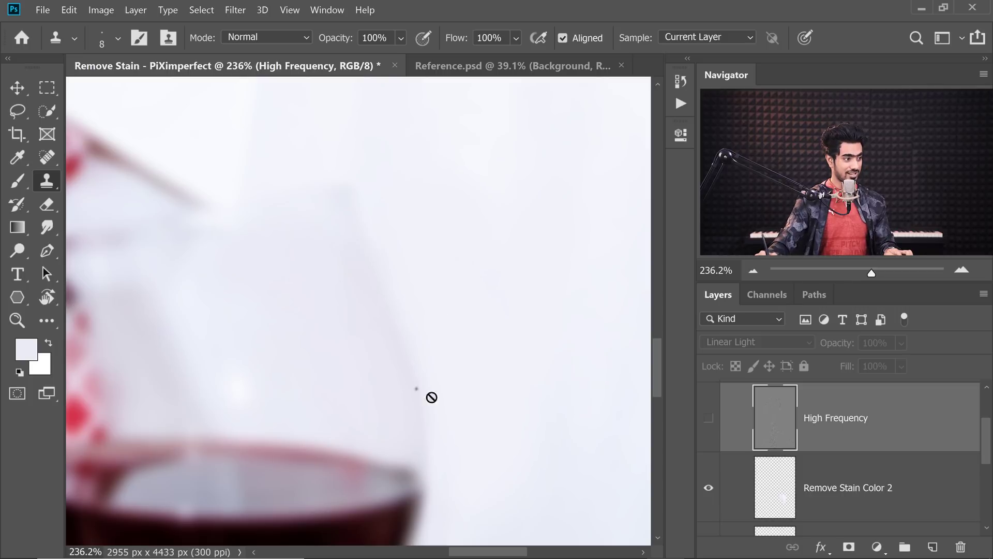
click(708, 419)
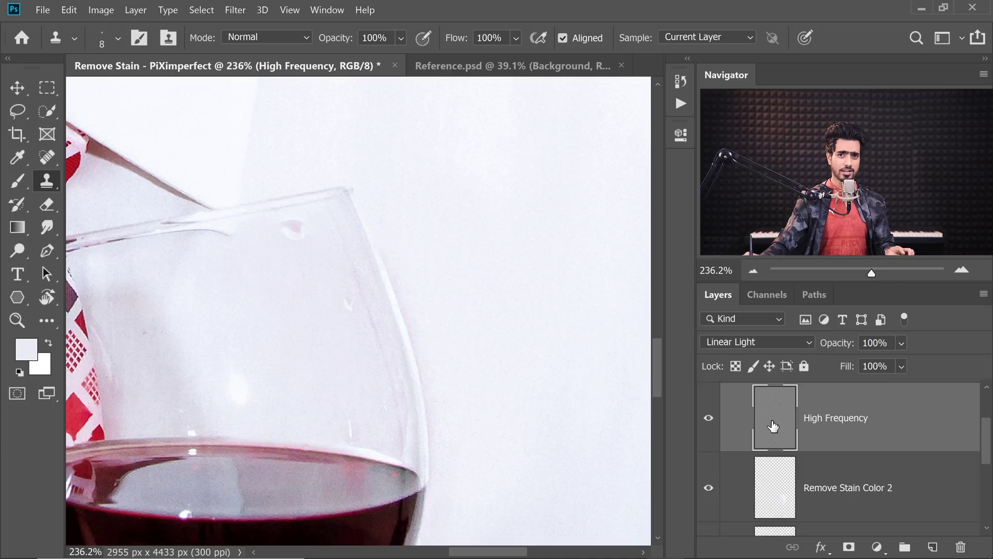
- Switch the High Frequency layer's blend mode to Normal and zoom on the glass rim
click(729, 342)
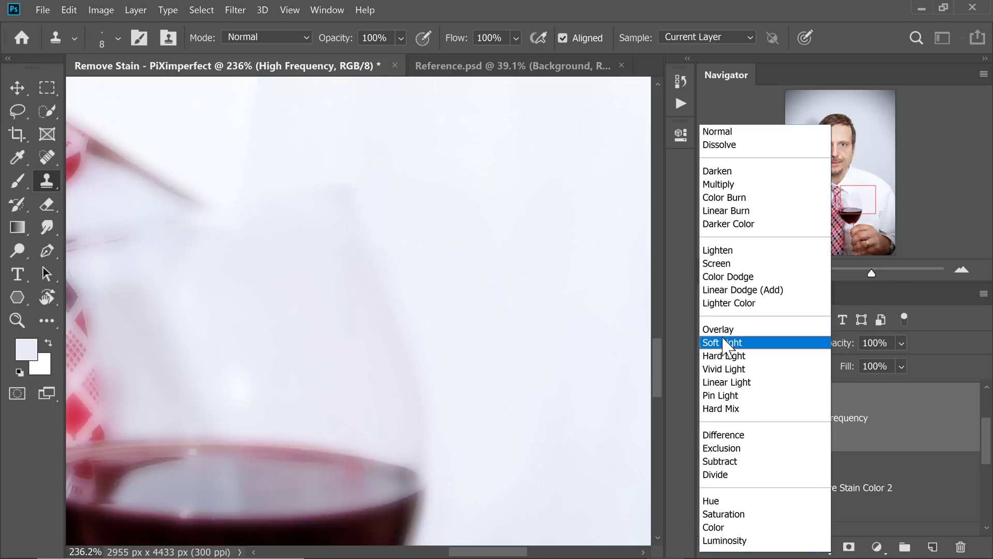
click(724, 129)
drag(442, 308, 385, 330)
drag(415, 366, 392, 342)
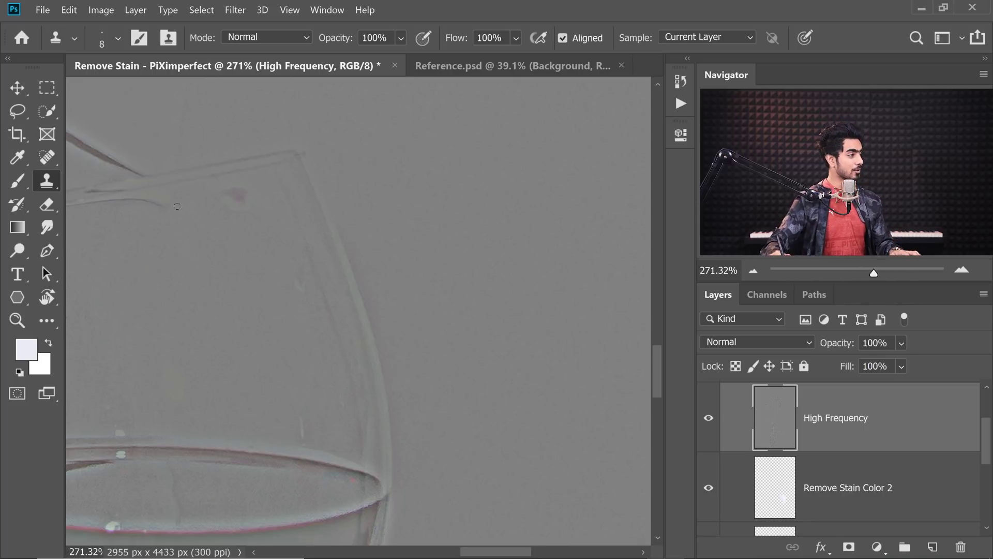
- Lasso the area around the glass rim with a 10 px feather
click(17, 111)
drag(264, 230, 264, 213)
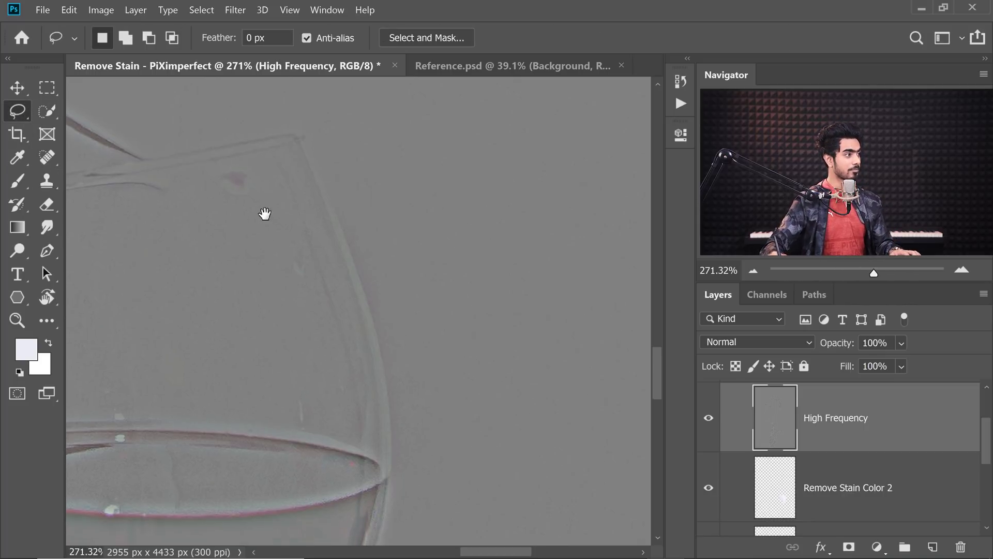
drag(272, 38, 171, 29)
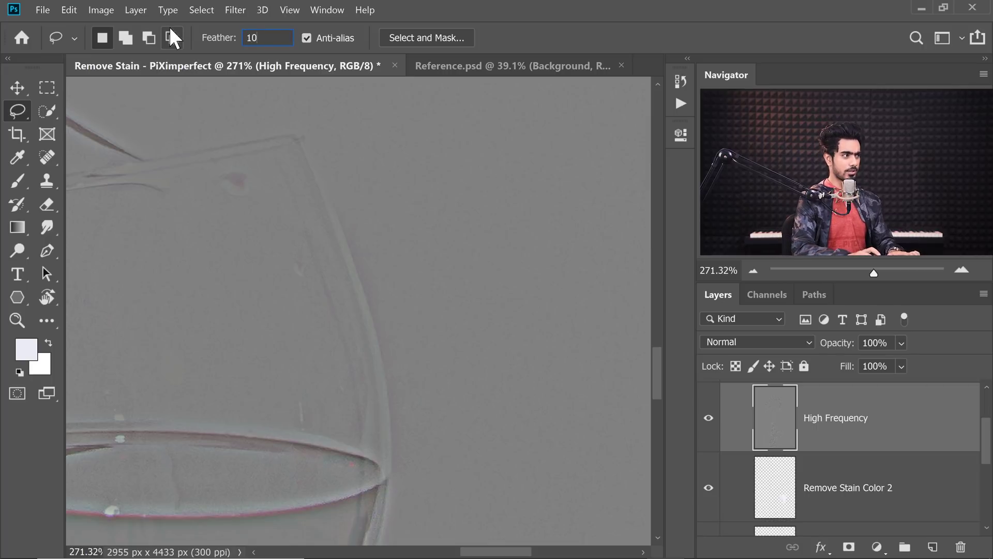
mouse_move(317, 110)
mouse_down()
mouse_move(204, 142)
mouse_move(258, 362)
mouse_up()
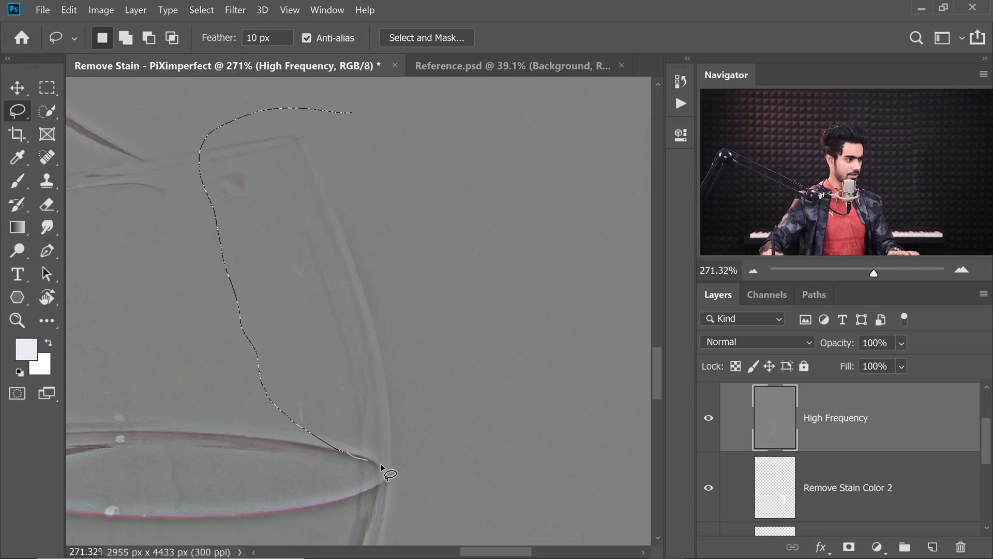
drag(427, 207, 357, 116)
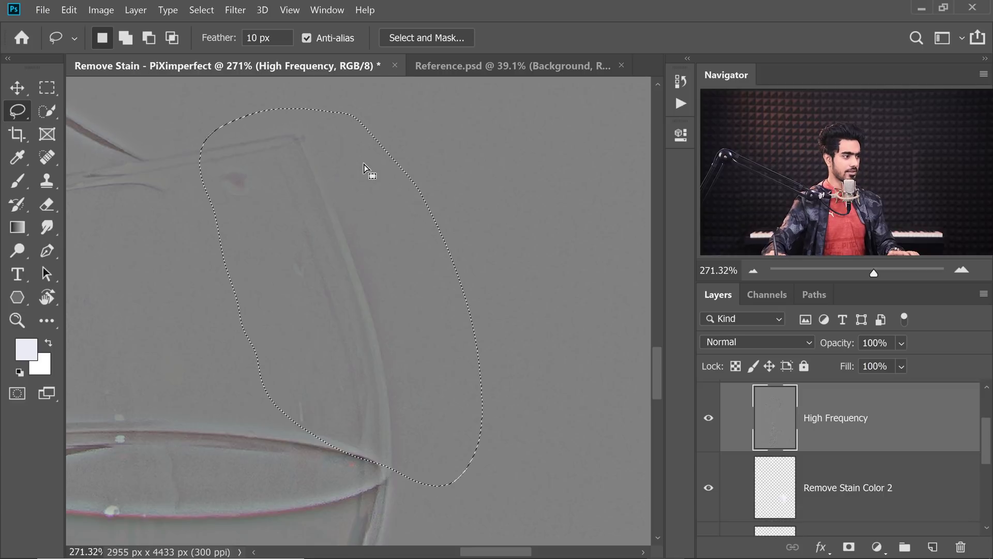
- Desaturate the selection with Hue/Saturation at -100, then deselect
click(102, 11)
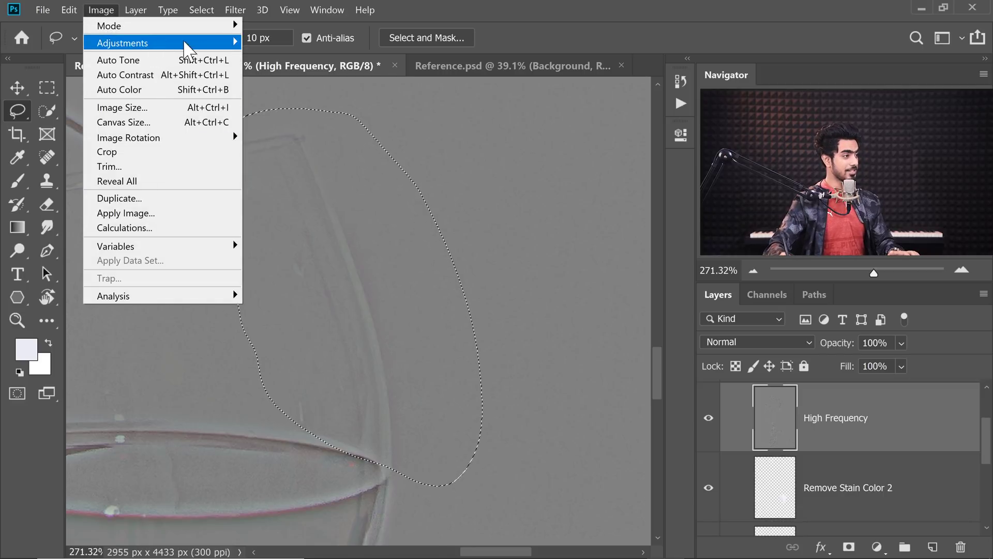
mouse_move(187, 50)
click(299, 118)
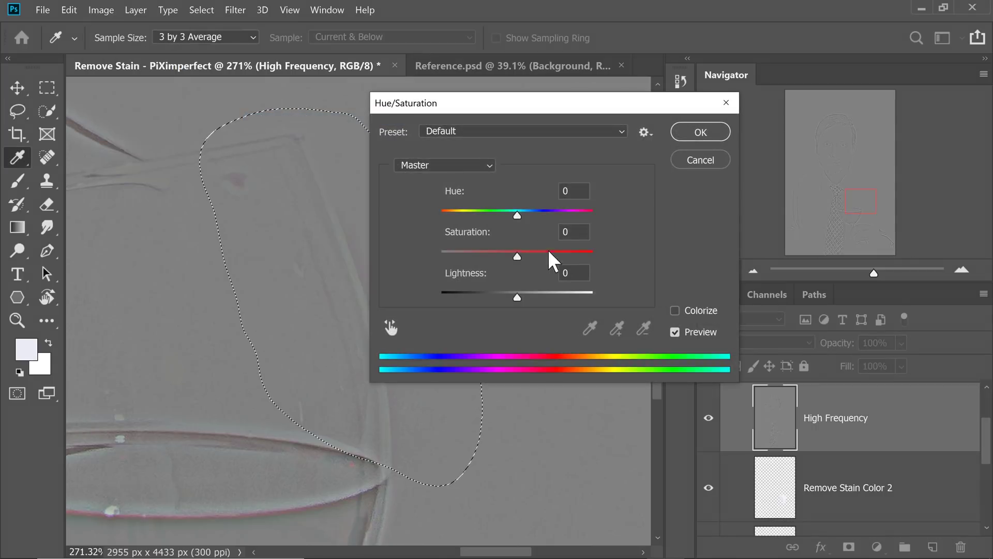
drag(517, 257, 248, 251)
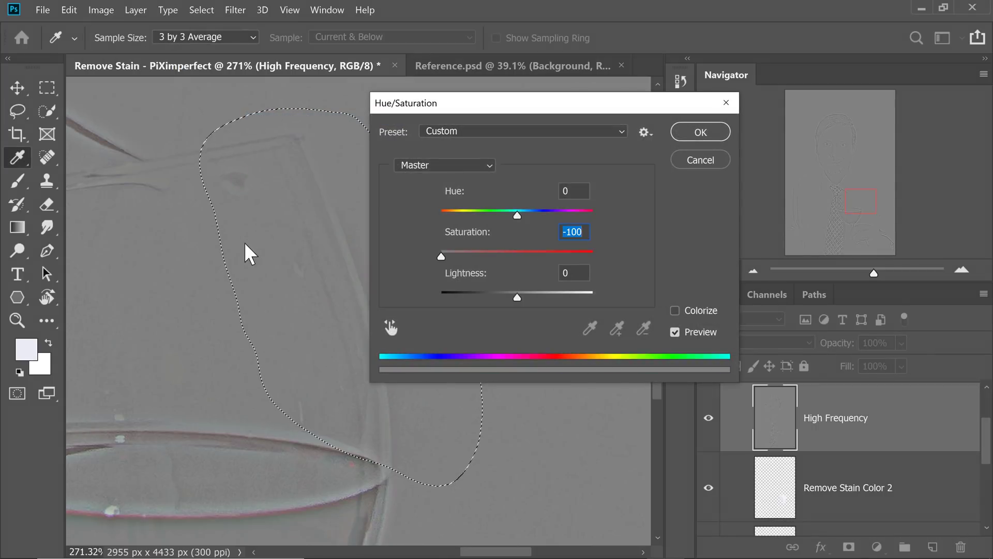
click(680, 135)
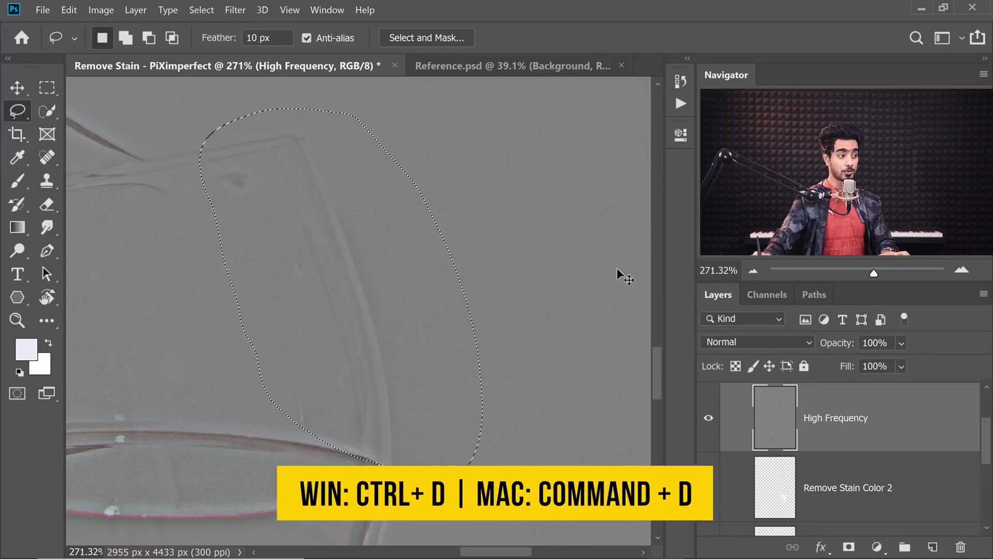
key(ctrl+d)
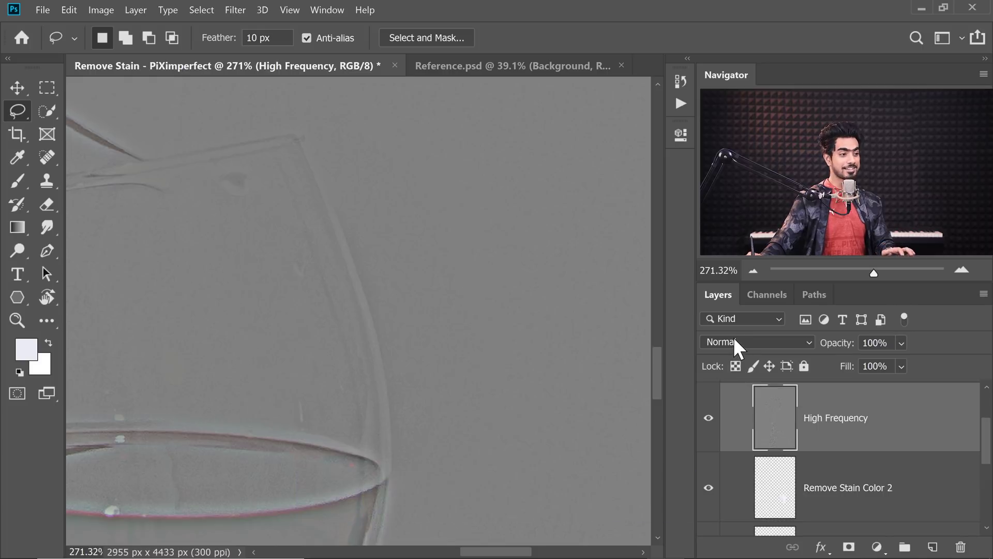
- Return the High Frequency layer to Linear Light and fit the photo on screen
click(737, 342)
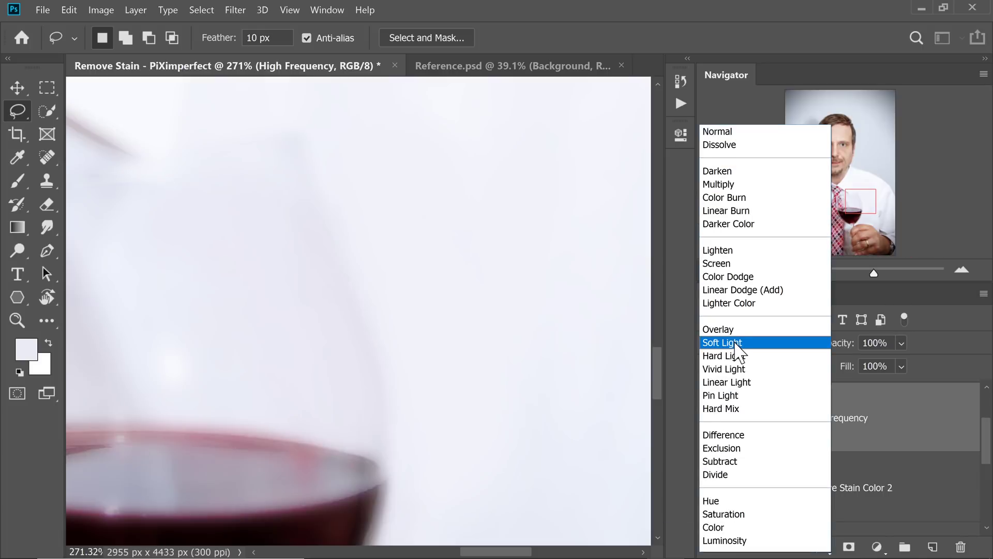
click(742, 381)
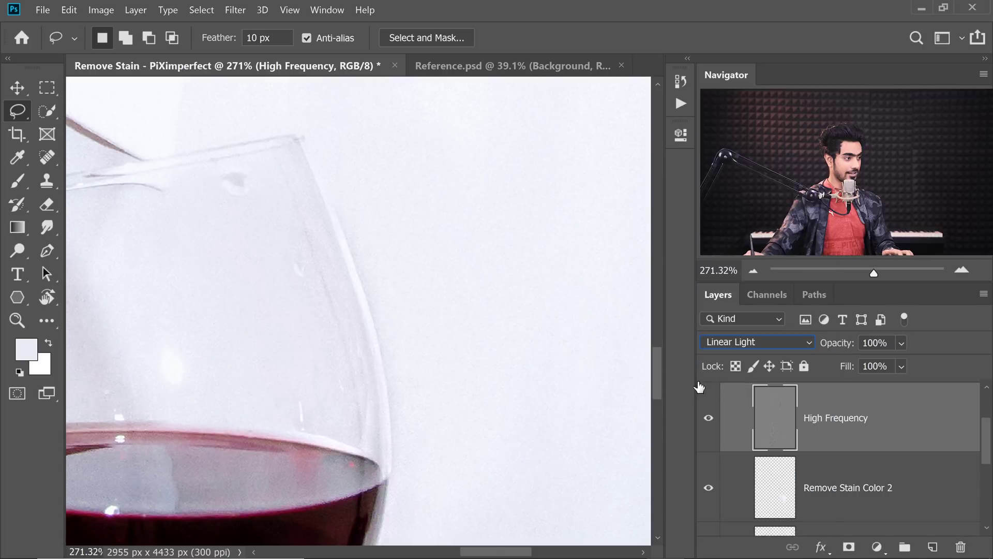
drag(429, 304, 485, 330)
key(ctrl+0)
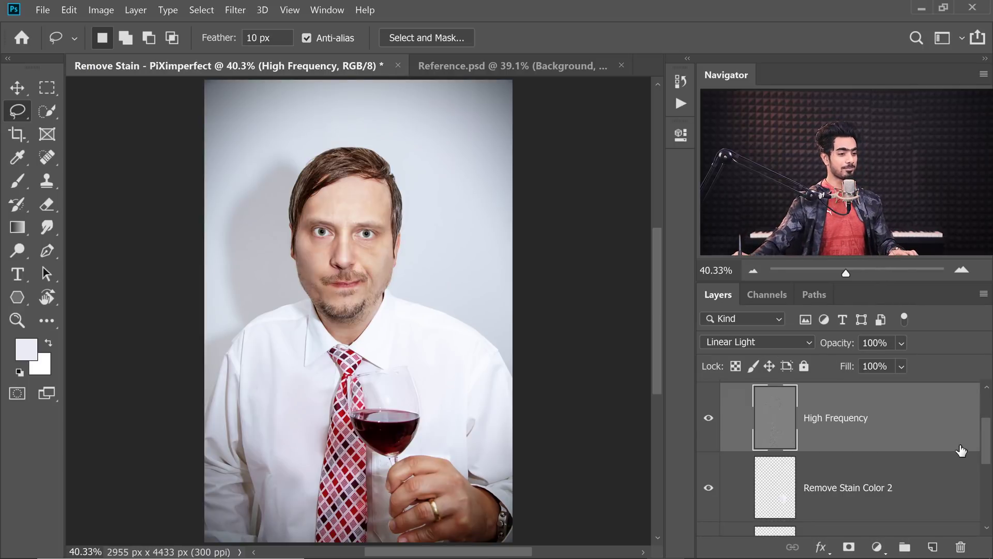
- Add Layer 1 on top and stamp all visible layers into it with Ctrl+Alt+Shift+E
scroll(987, 462, up, 3)
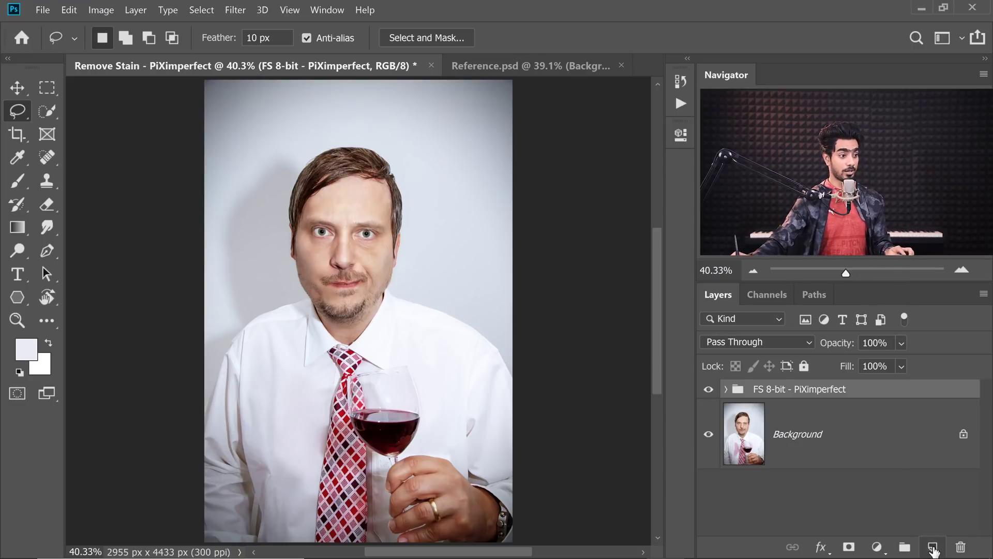
click(931, 545)
key(ctrl+alt+shift+e)
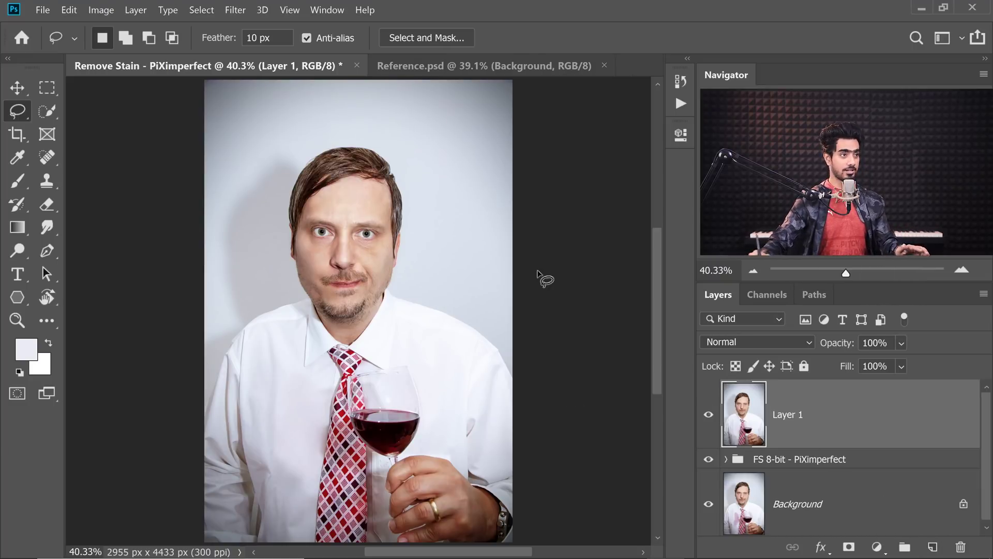
- Run Filter > Liquify on Layer 1 with the Face-Aware Smile slider at 100
click(234, 10)
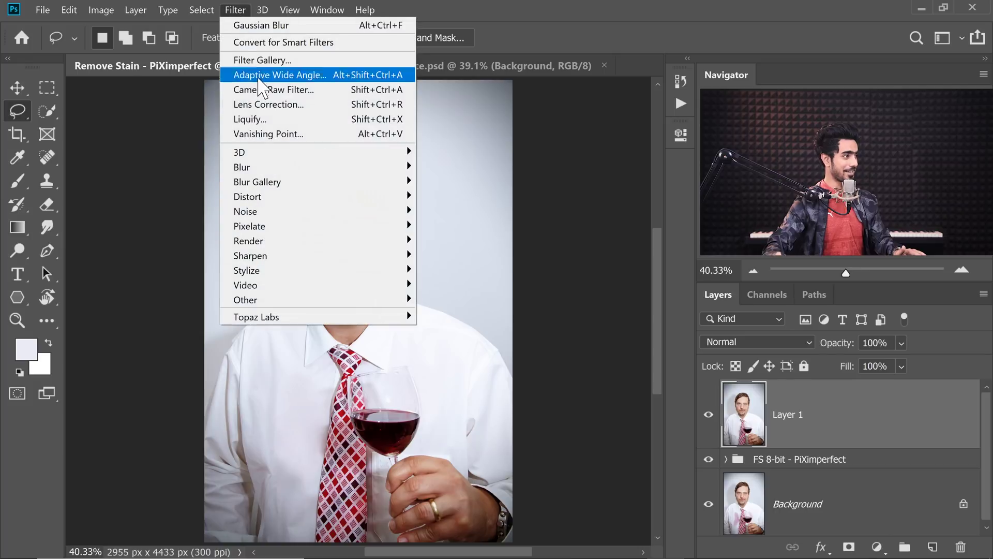
click(253, 119)
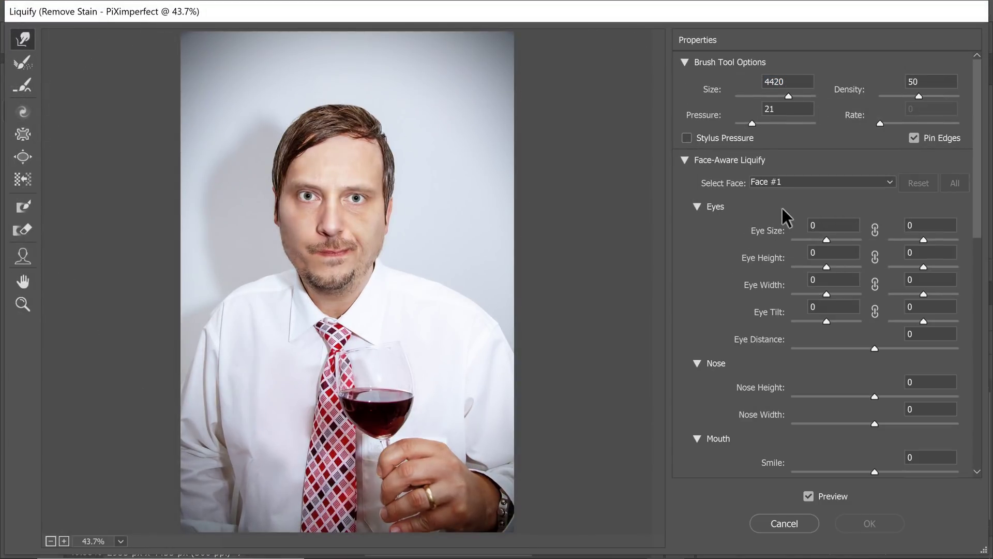
drag(983, 225, 976, 287)
drag(875, 337, 957, 341)
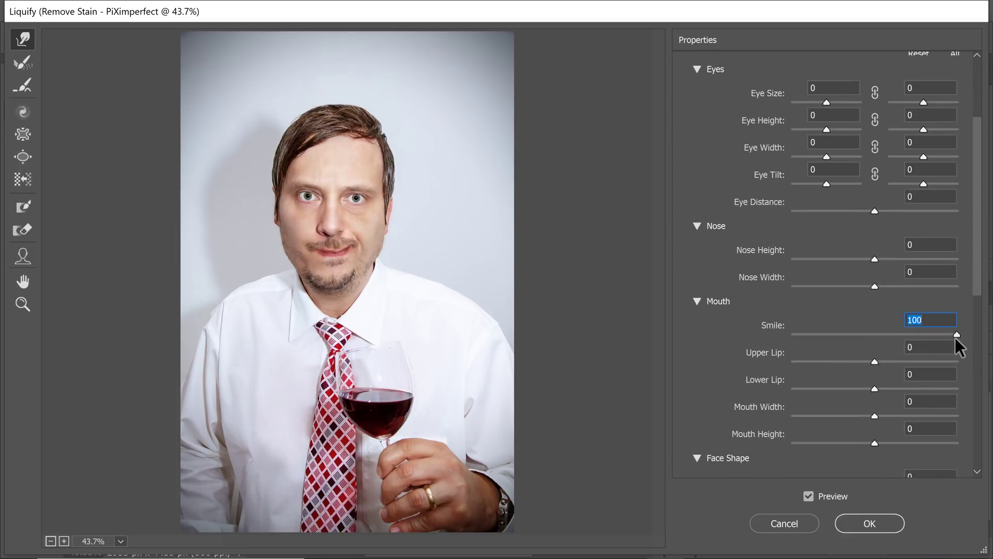
click(874, 526)
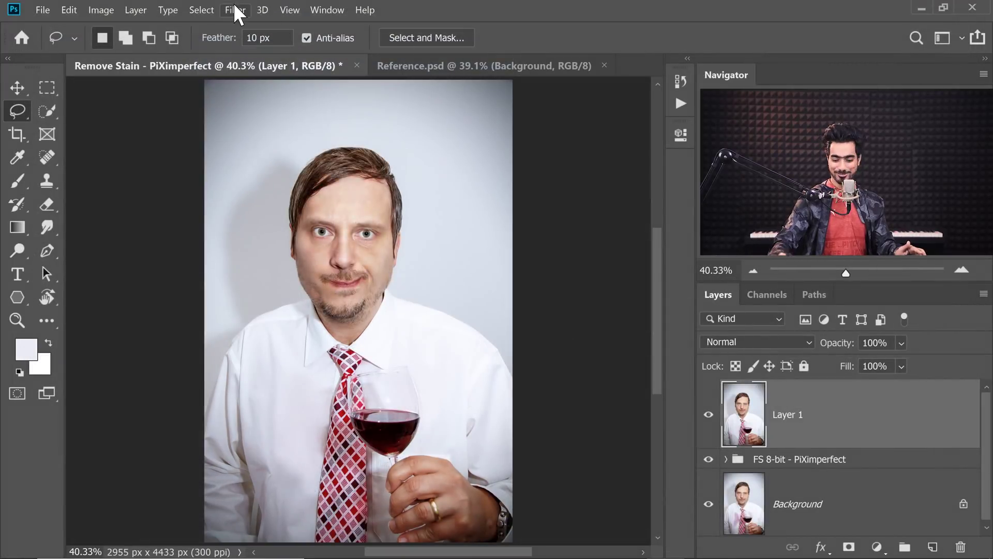